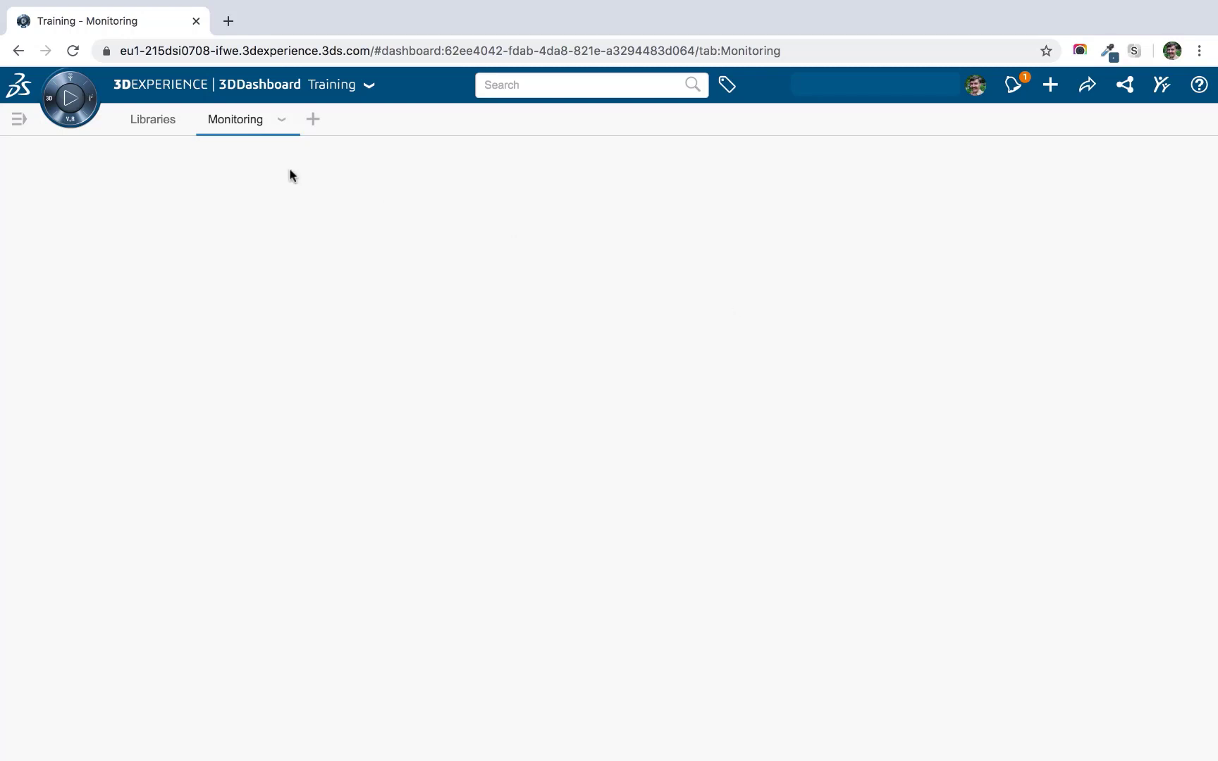
Step: Drag Tracked Topic from Favorite Apps onto the Monitoring tab and start configuring it
{"action": "left_click", "coordinate": [90, 98]}
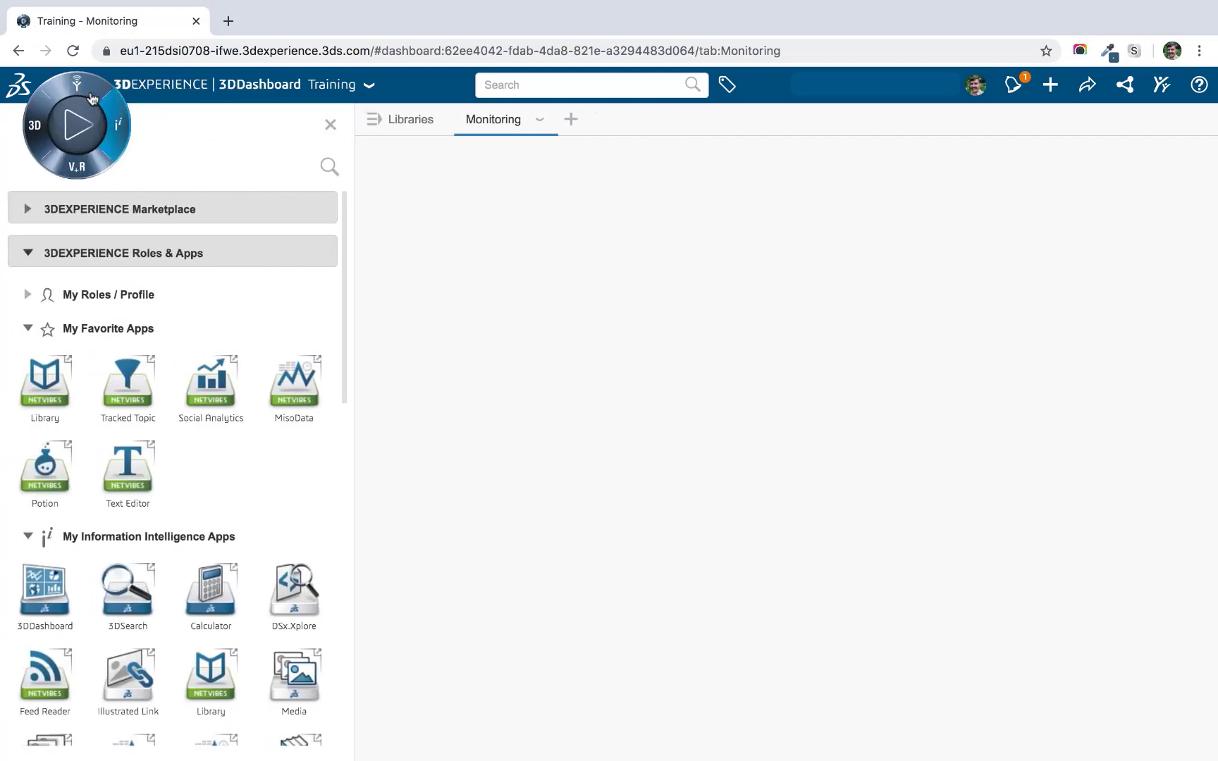
{"action": "left_click_drag", "start_coordinate": [131, 403], "coordinate": [473, 275]}
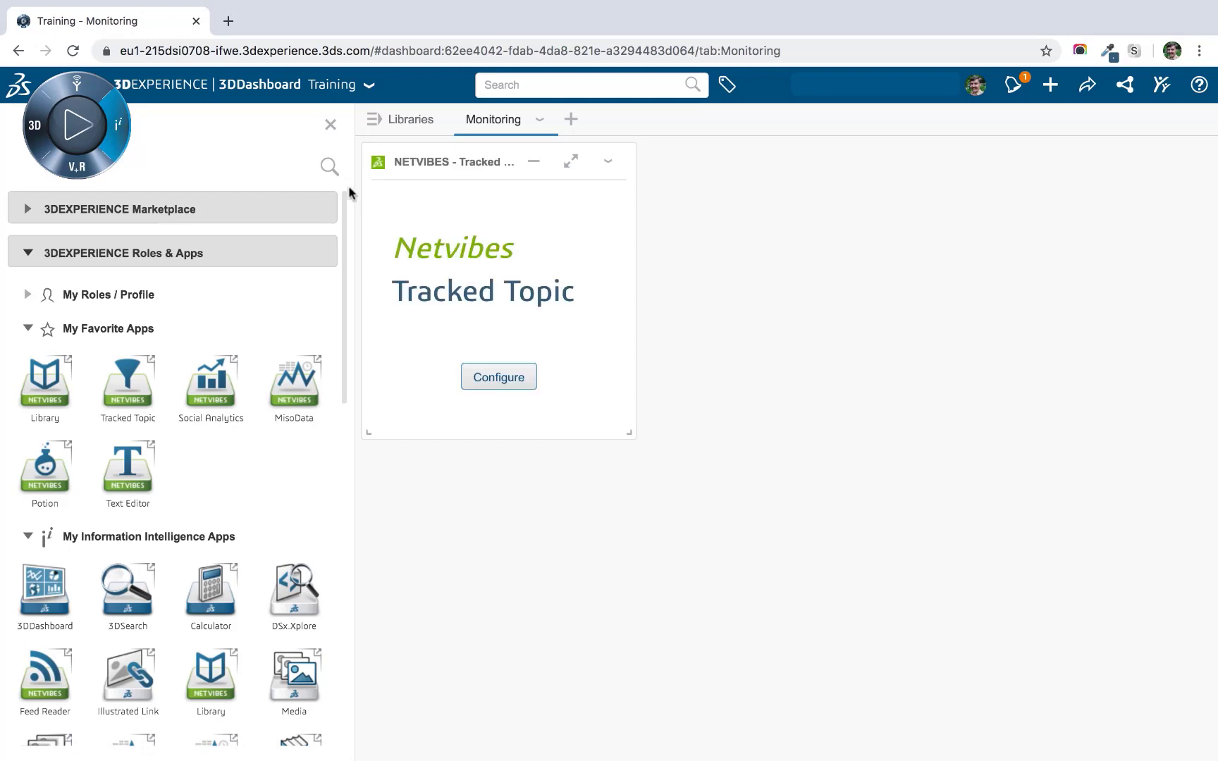
{"action": "left_click", "coordinate": [330, 124]}
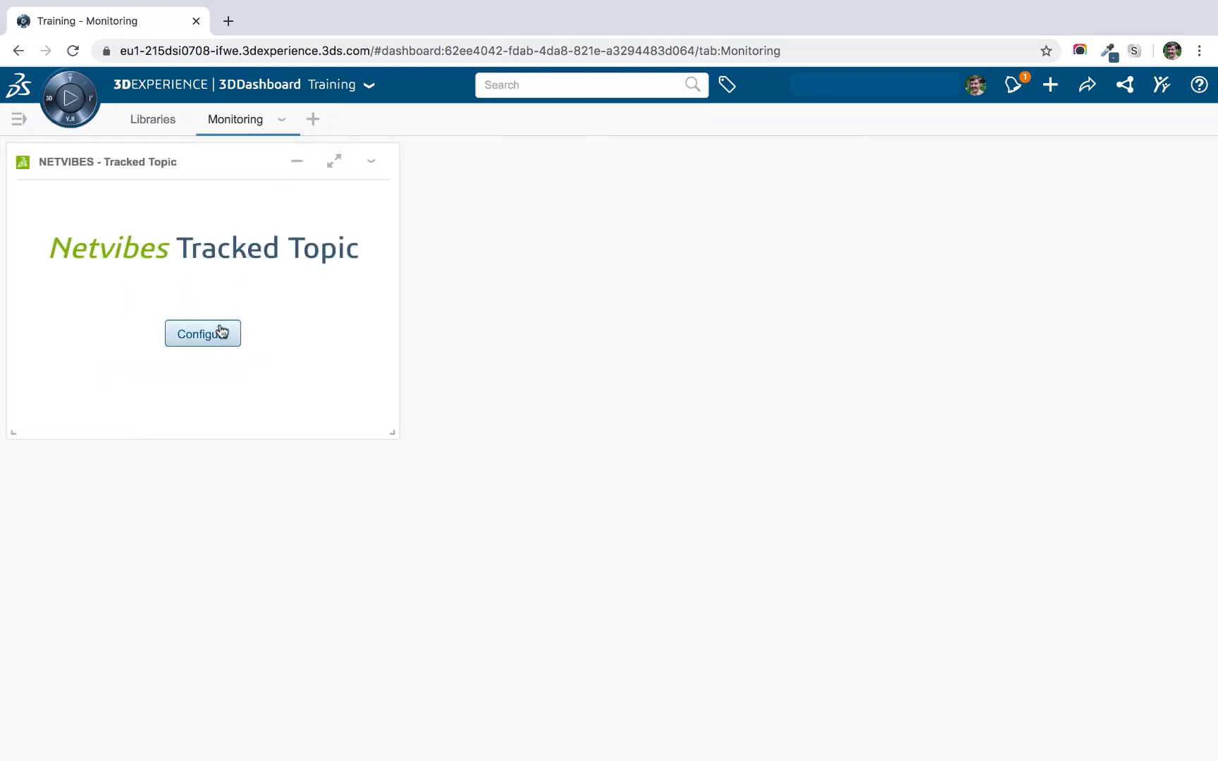
{"action": "left_click", "coordinate": [215, 337]}
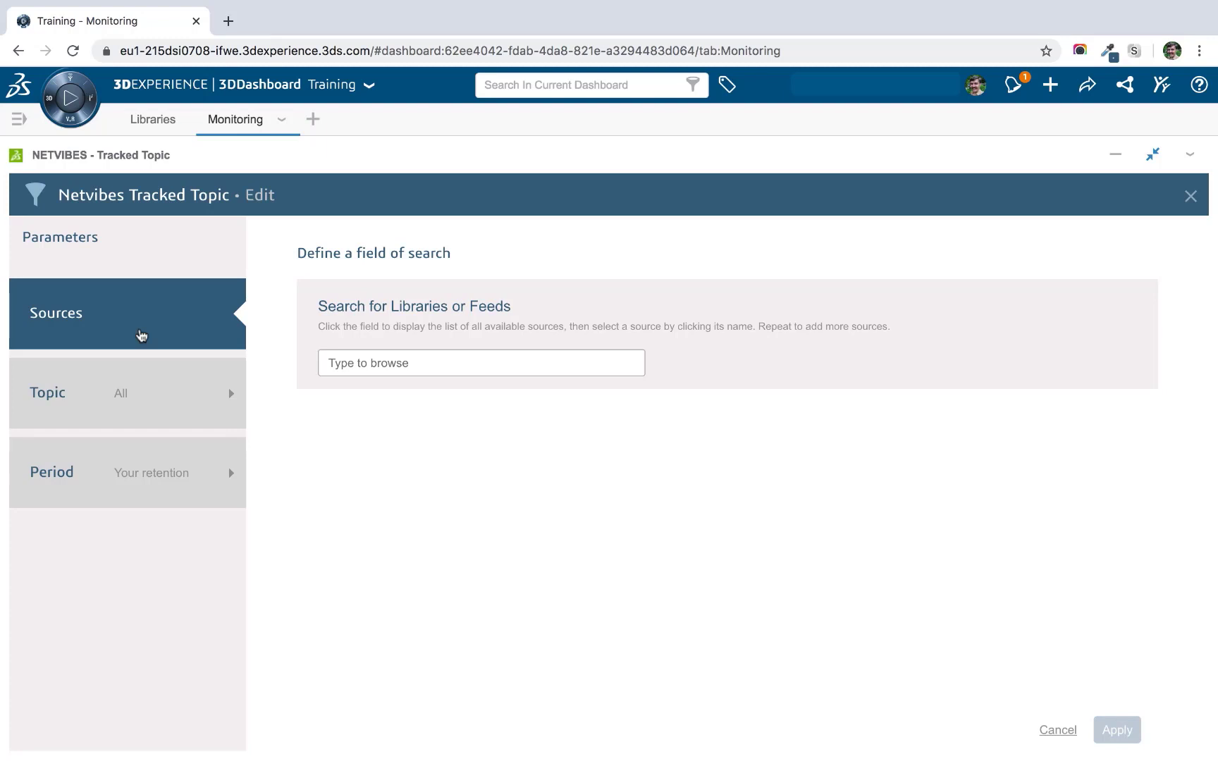
Step: Show the available sources under Search for Libraries or Feeds
{"action": "left_click", "coordinate": [426, 364]}
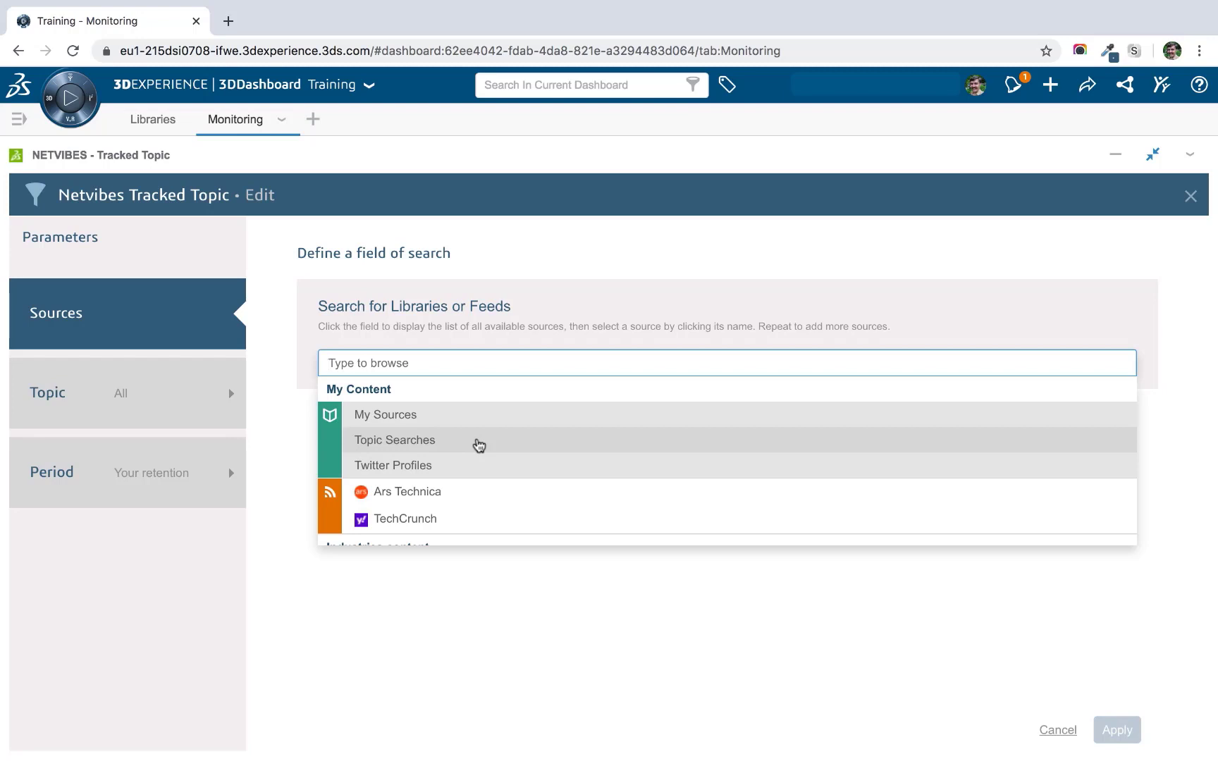
{"action": "scroll", "coordinate": [479, 445], "scroll_direction": "down", "scroll_amount": 3}
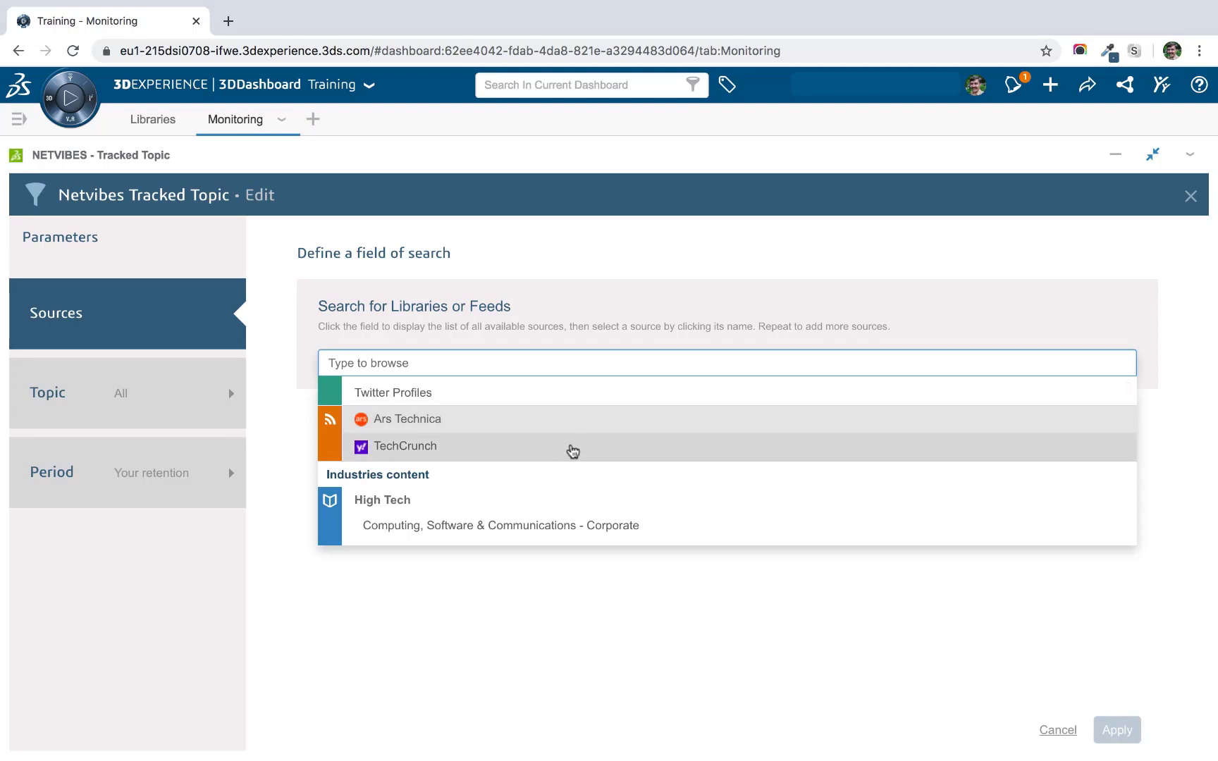
{"action": "scroll", "coordinate": [572, 451], "scroll_direction": "down", "scroll_amount": 1}
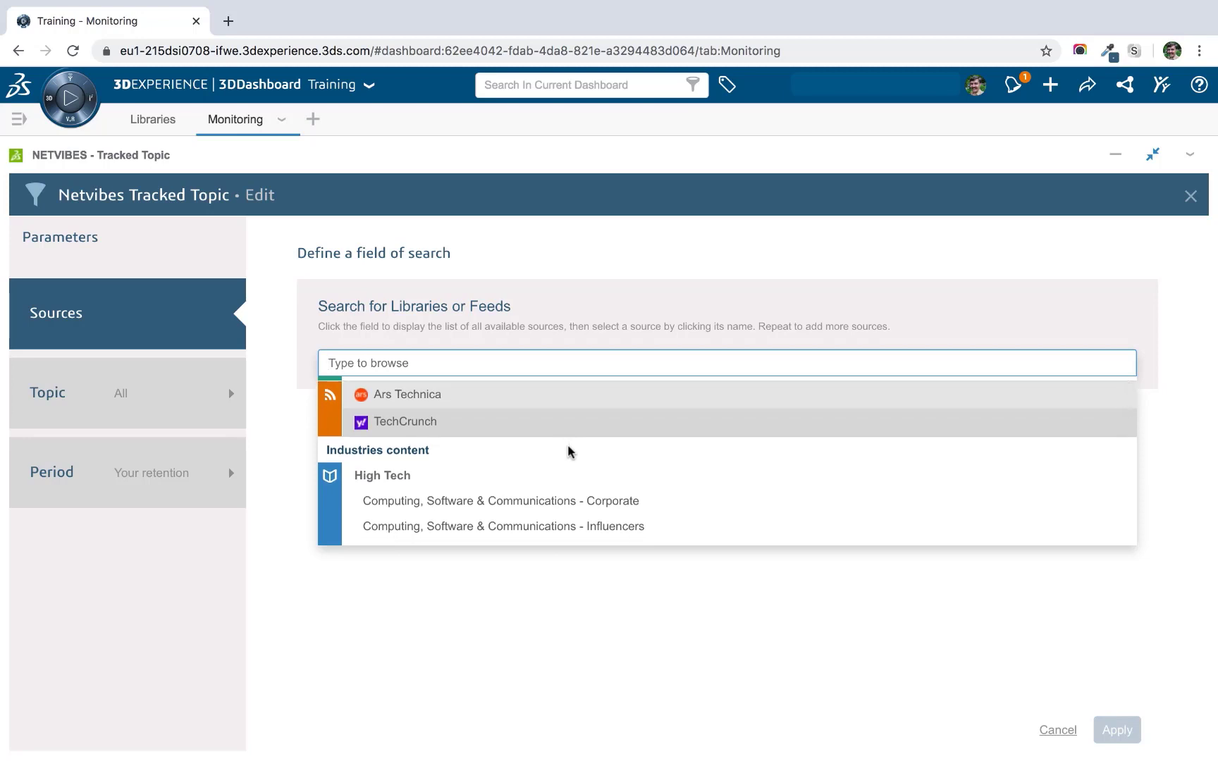
{"action": "scroll", "coordinate": [571, 451], "scroll_direction": "down", "scroll_amount": 2}
{"action": "scroll", "coordinate": [570, 451], "scroll_direction": "down", "scroll_amount": 1}
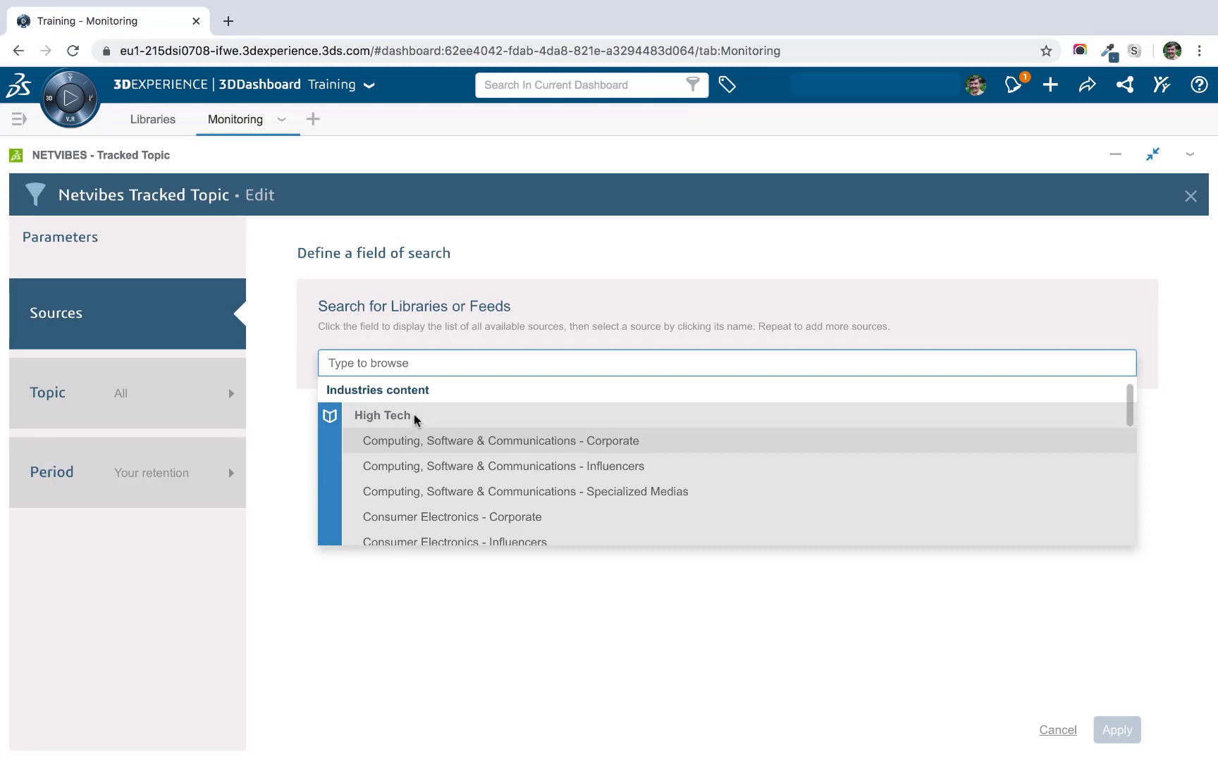
{"action": "scroll", "coordinate": [438, 497], "scroll_direction": "down", "scroll_amount": 2}
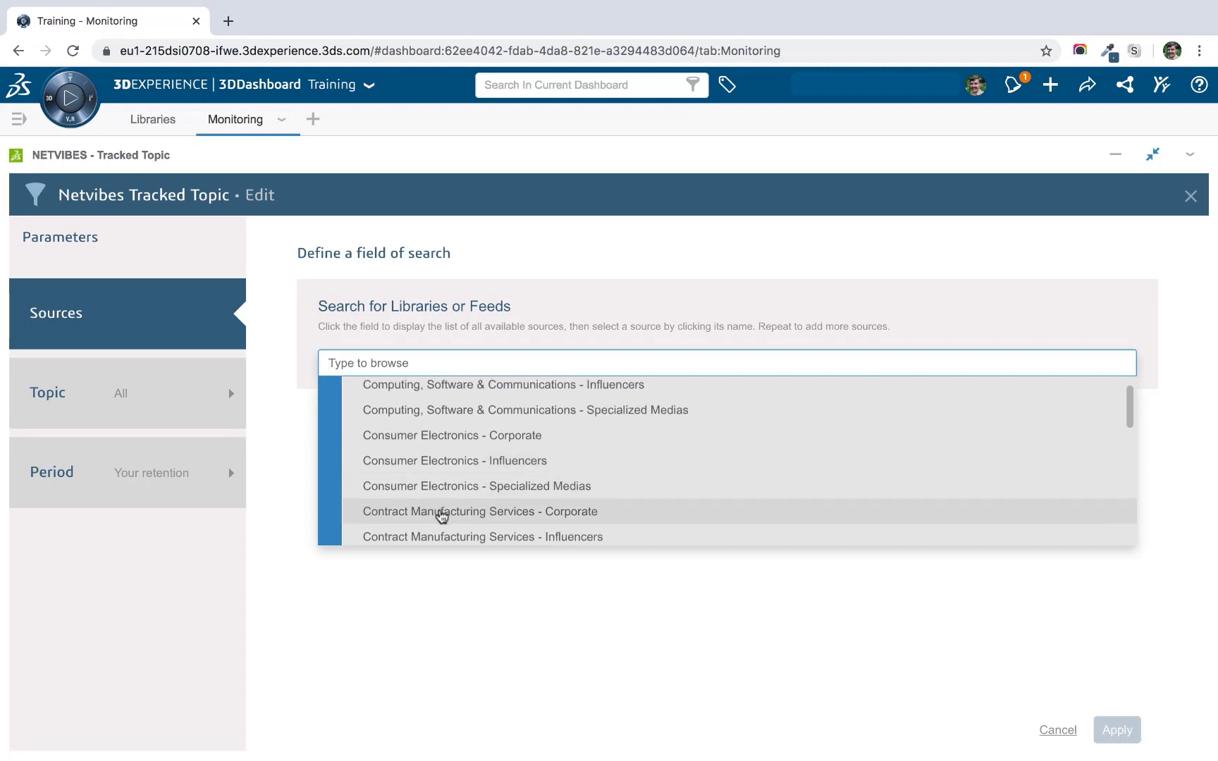
{"action": "scroll", "coordinate": [441, 517], "scroll_direction": "up", "scroll_amount": 5}
{"action": "scroll", "coordinate": [442, 516], "scroll_direction": "down", "scroll_amount": 2}
{"action": "scroll", "coordinate": [441, 517], "scroll_direction": "down", "scroll_amount": 1}
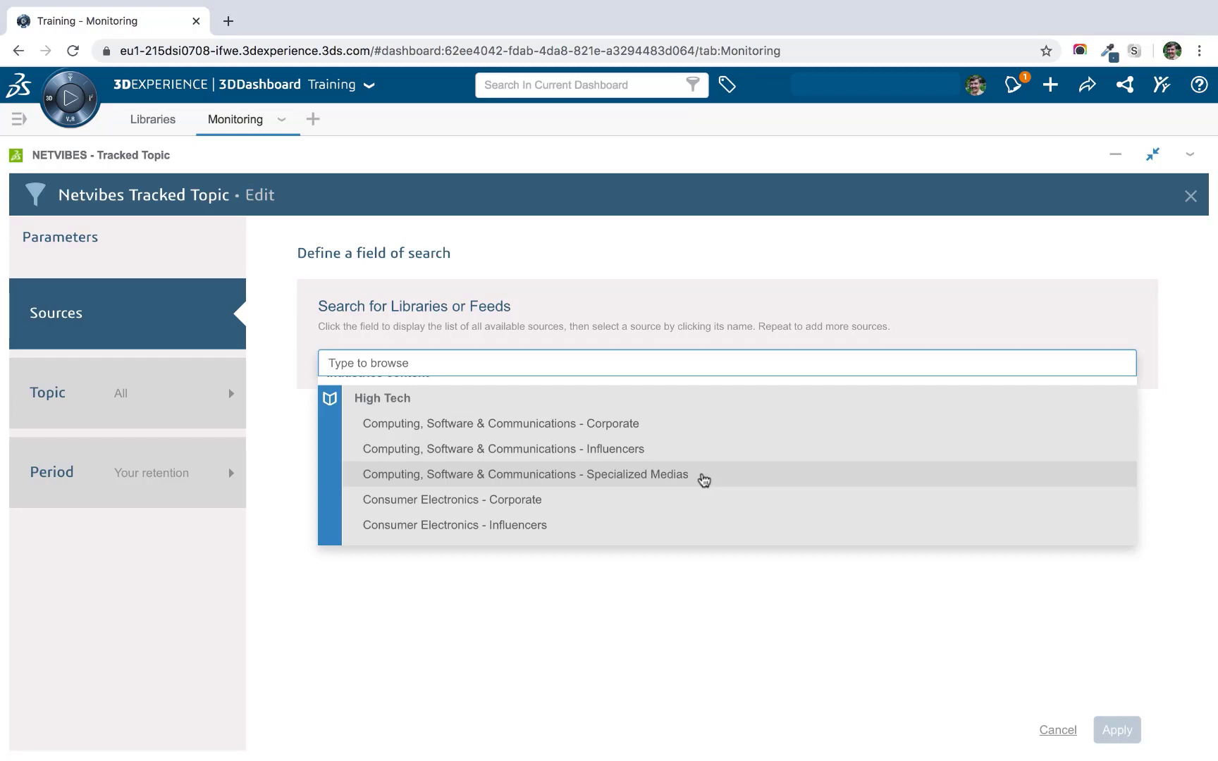
Step: Add My Sources, Topic Searches and Twitter Profiles as sources and apply them
{"action": "scroll", "coordinate": [704, 480], "scroll_direction": "up", "scroll_amount": 5}
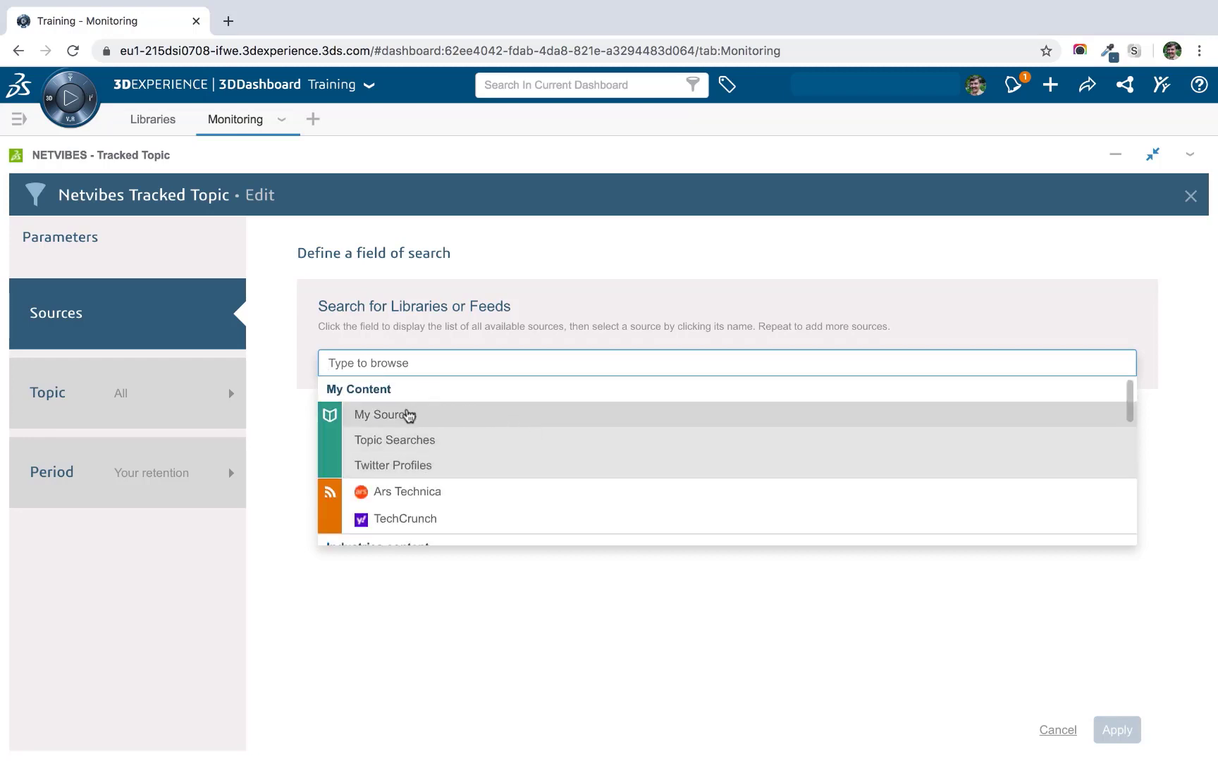
{"action": "left_click", "coordinate": [407, 416]}
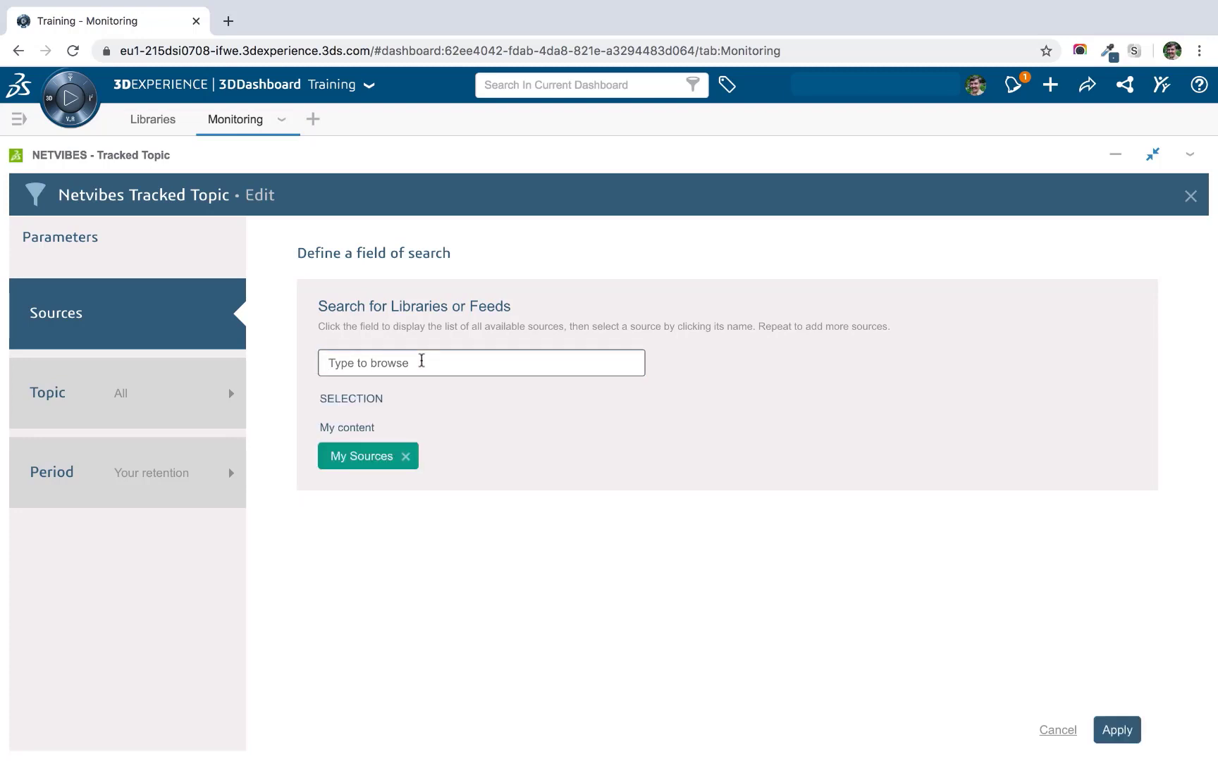
{"action": "left_click", "coordinate": [422, 362]}
{"action": "left_click", "coordinate": [425, 440]}
{"action": "left_click", "coordinate": [423, 361]}
{"action": "left_click", "coordinate": [435, 465]}
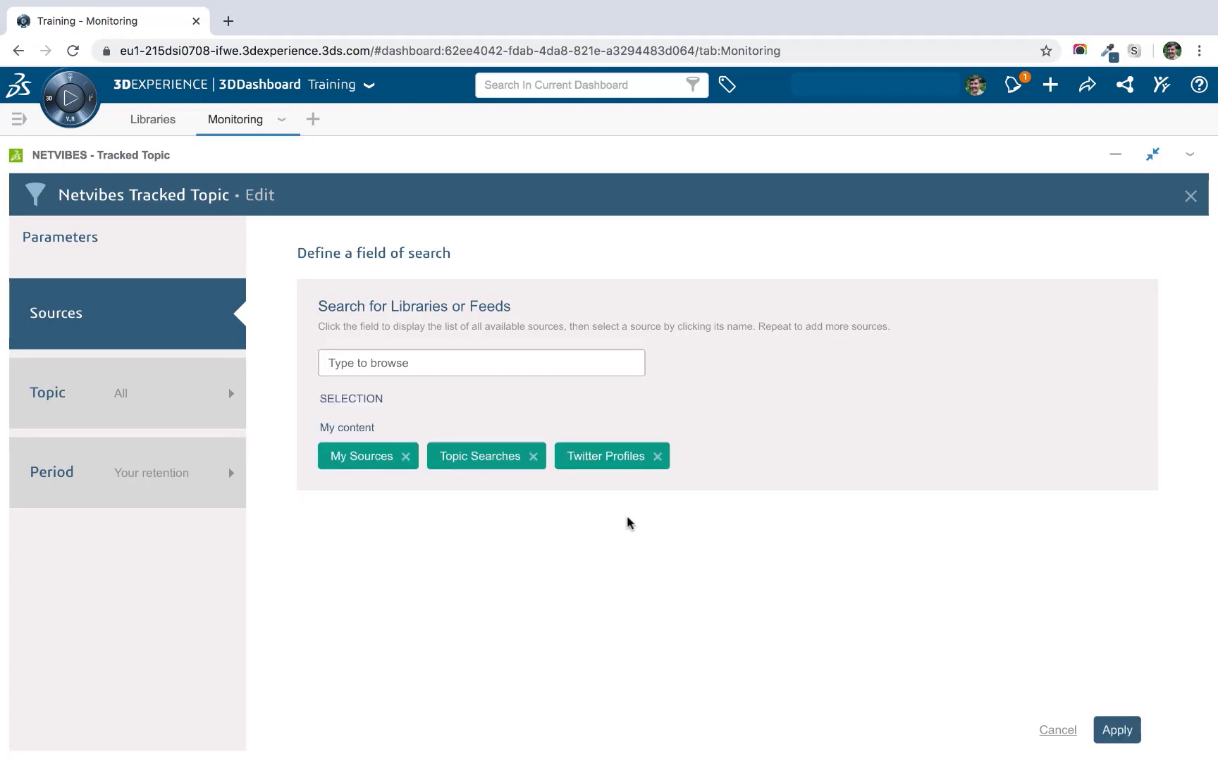
{"action": "left_click", "coordinate": [1117, 730]}
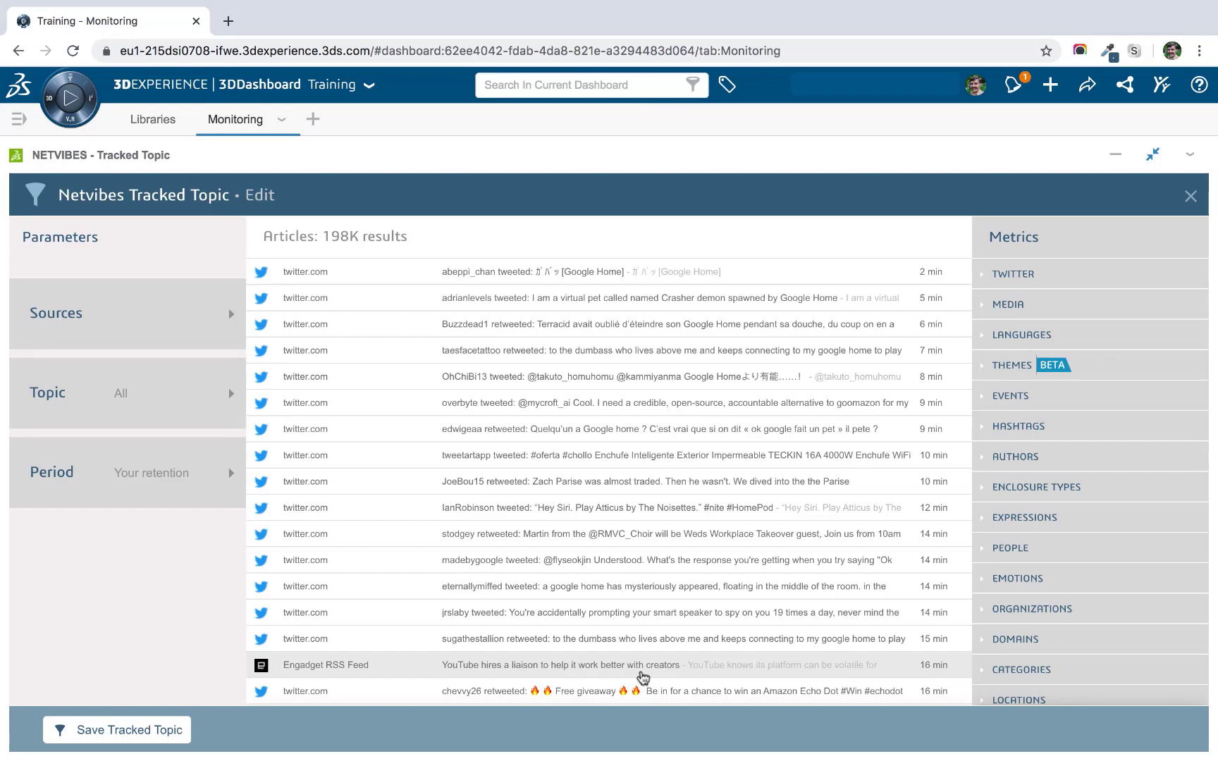
Step: Define a custom topic 'smart speaker' and apply it
{"action": "left_click", "coordinate": [169, 393]}
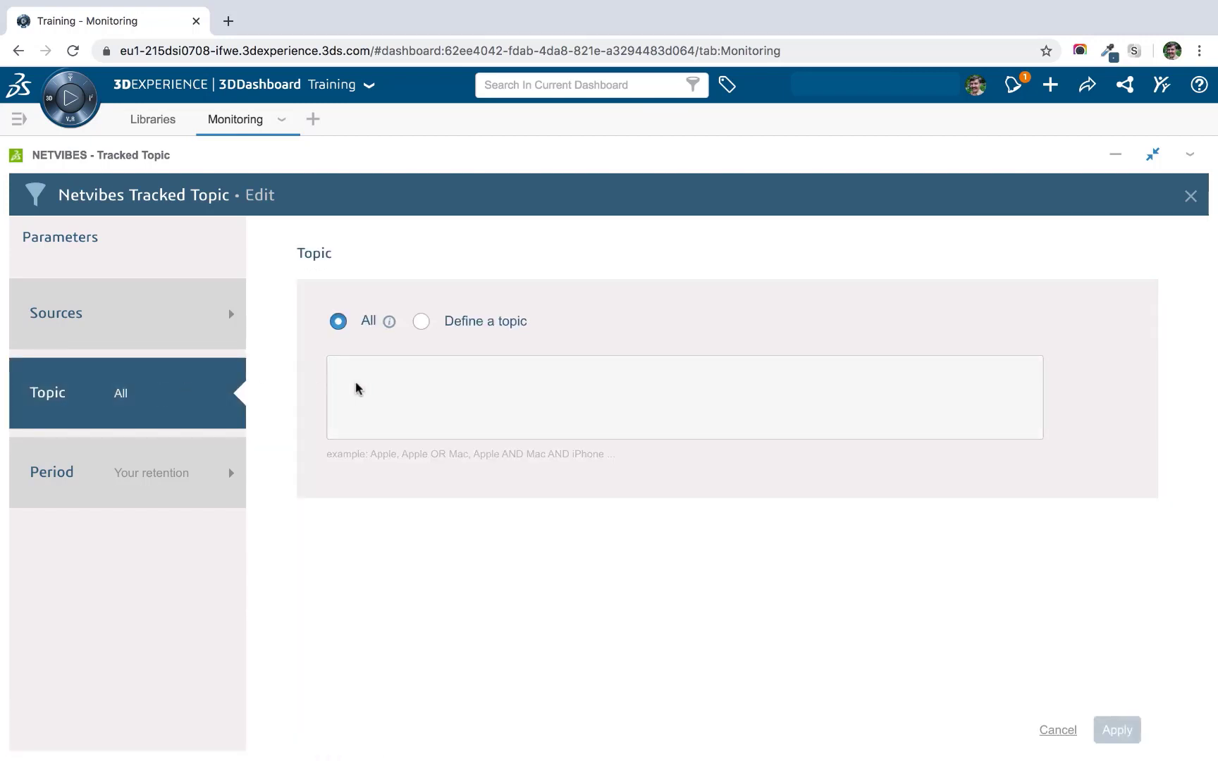
{"action": "left_click", "coordinate": [427, 375]}
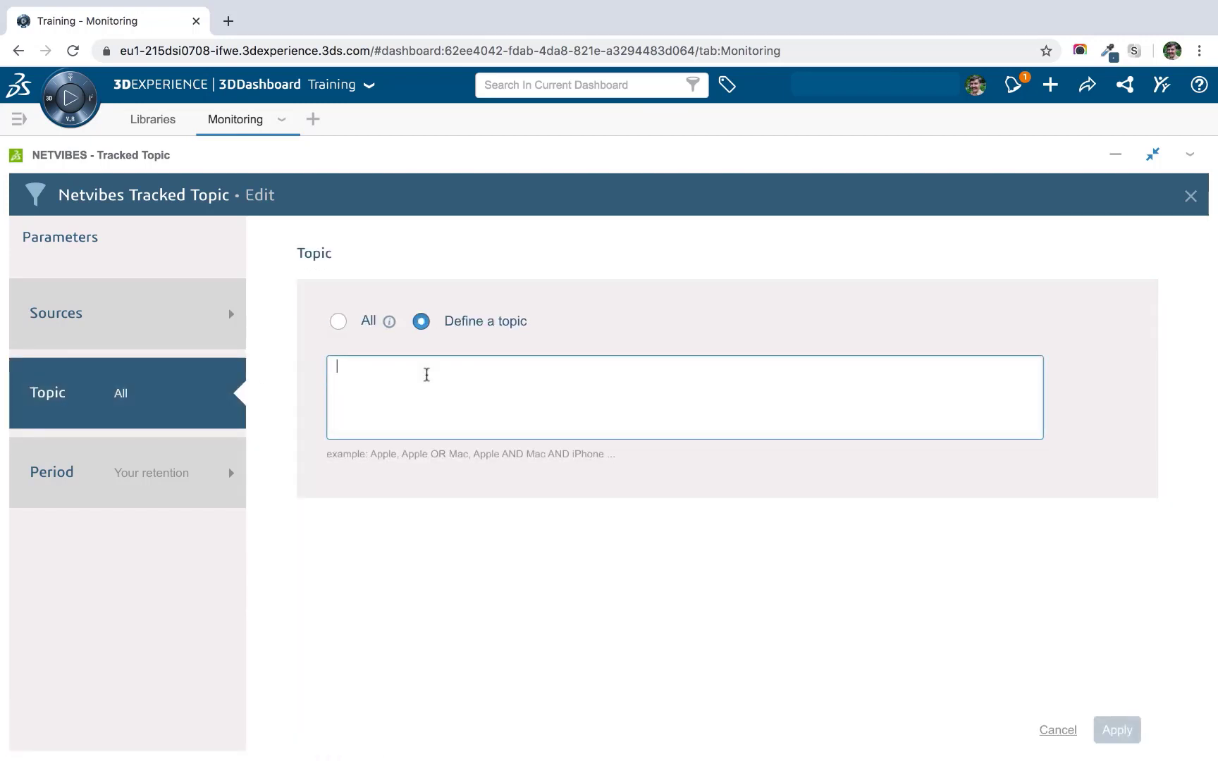
{"action": "type", "text": "\""}
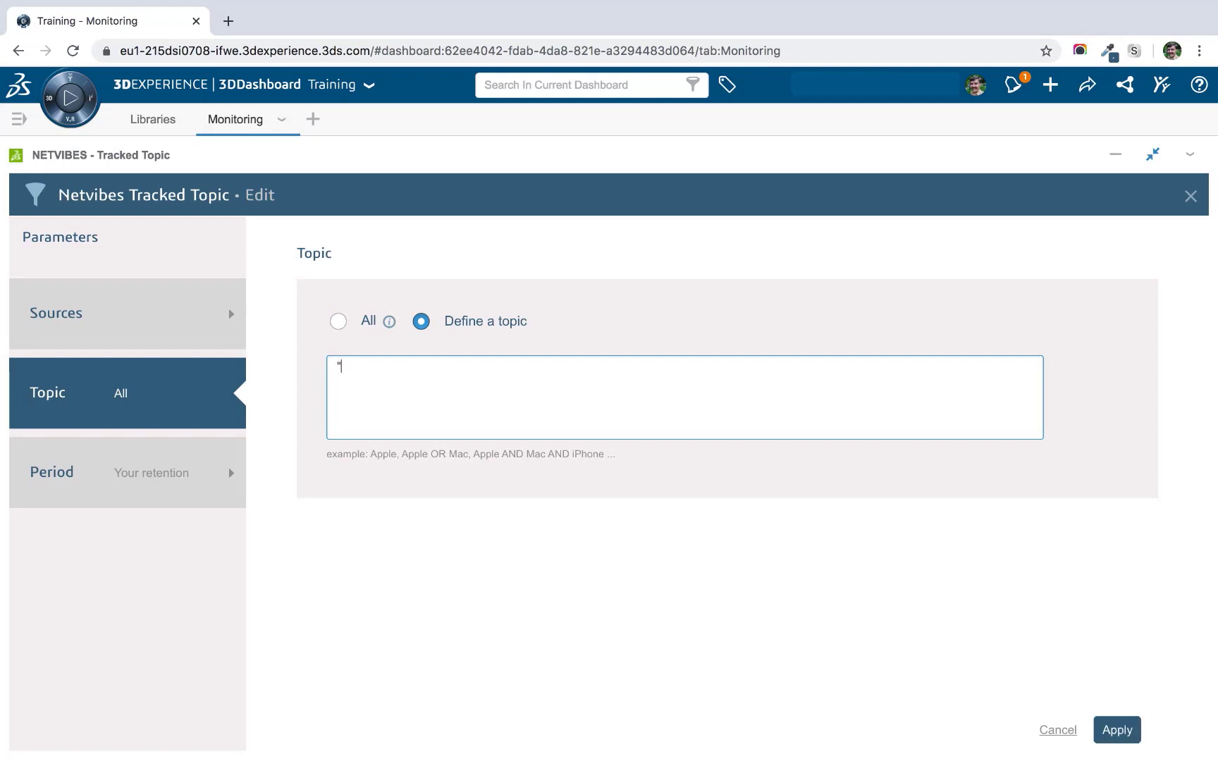
{"action": "type", "text": "smart speaker\""}
{"action": "left_click", "coordinate": [1126, 732]}
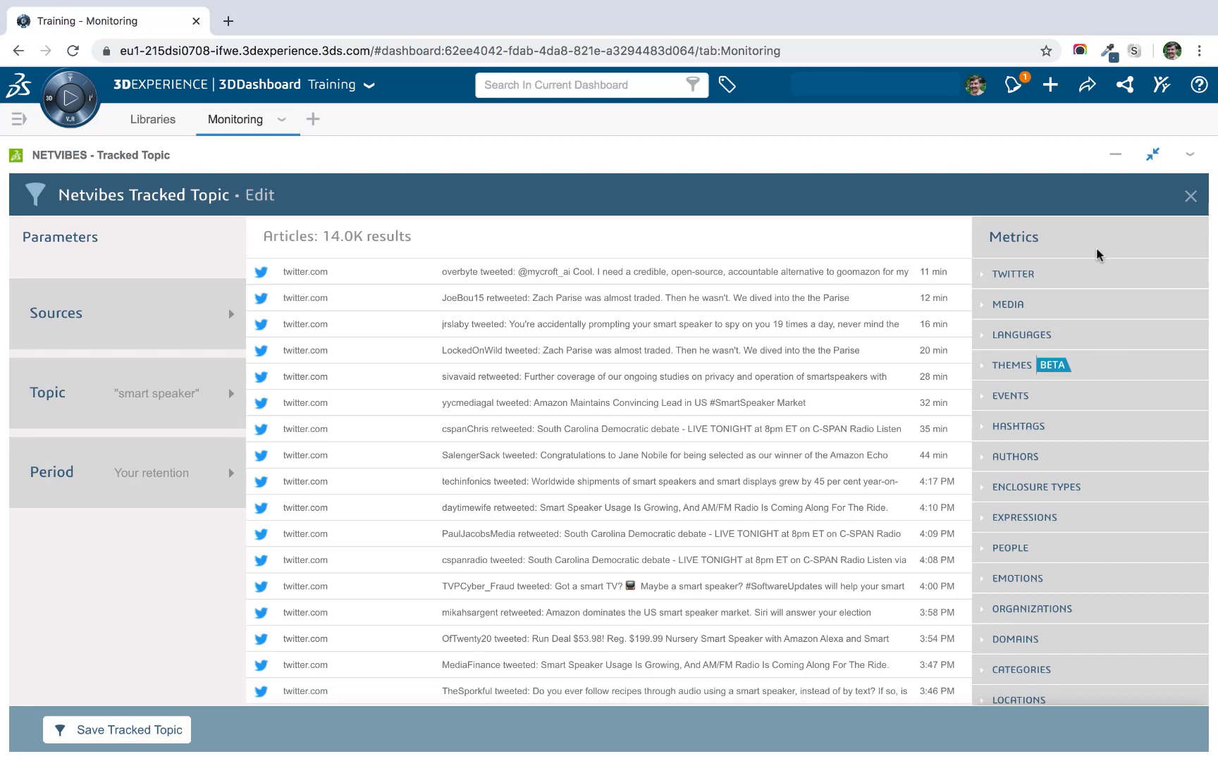
Step: Select the English (en) language chip under the LANGUAGES metrics
{"action": "left_click", "coordinate": [1074, 403]}
{"action": "left_click", "coordinate": [1074, 403]}
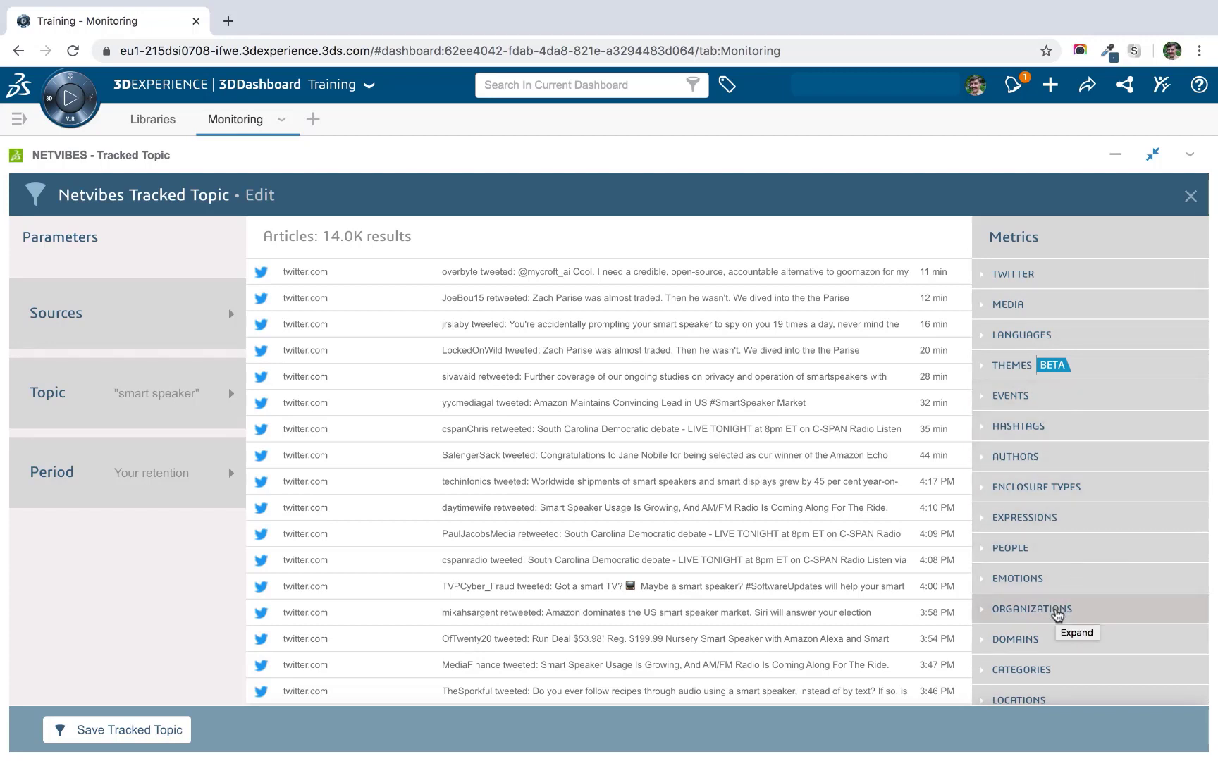
{"action": "left_click", "coordinate": [1039, 341]}
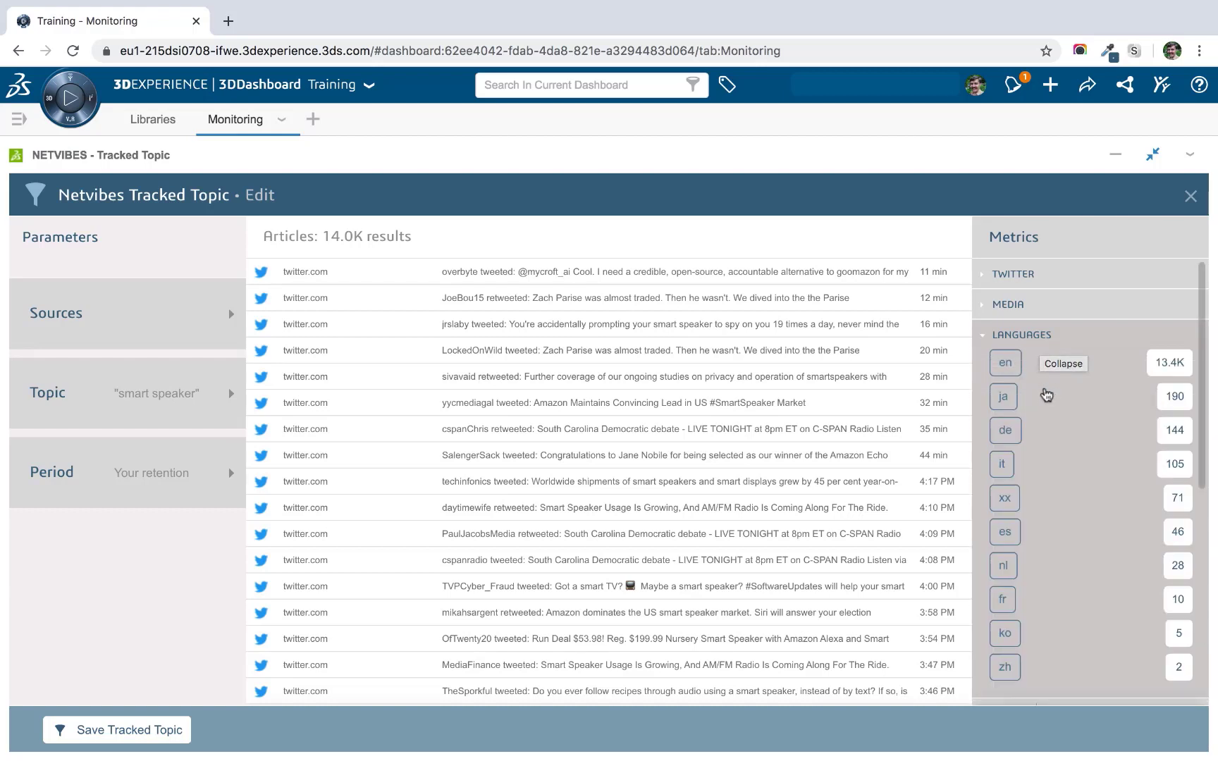
{"action": "left_click", "coordinate": [1042, 341]}
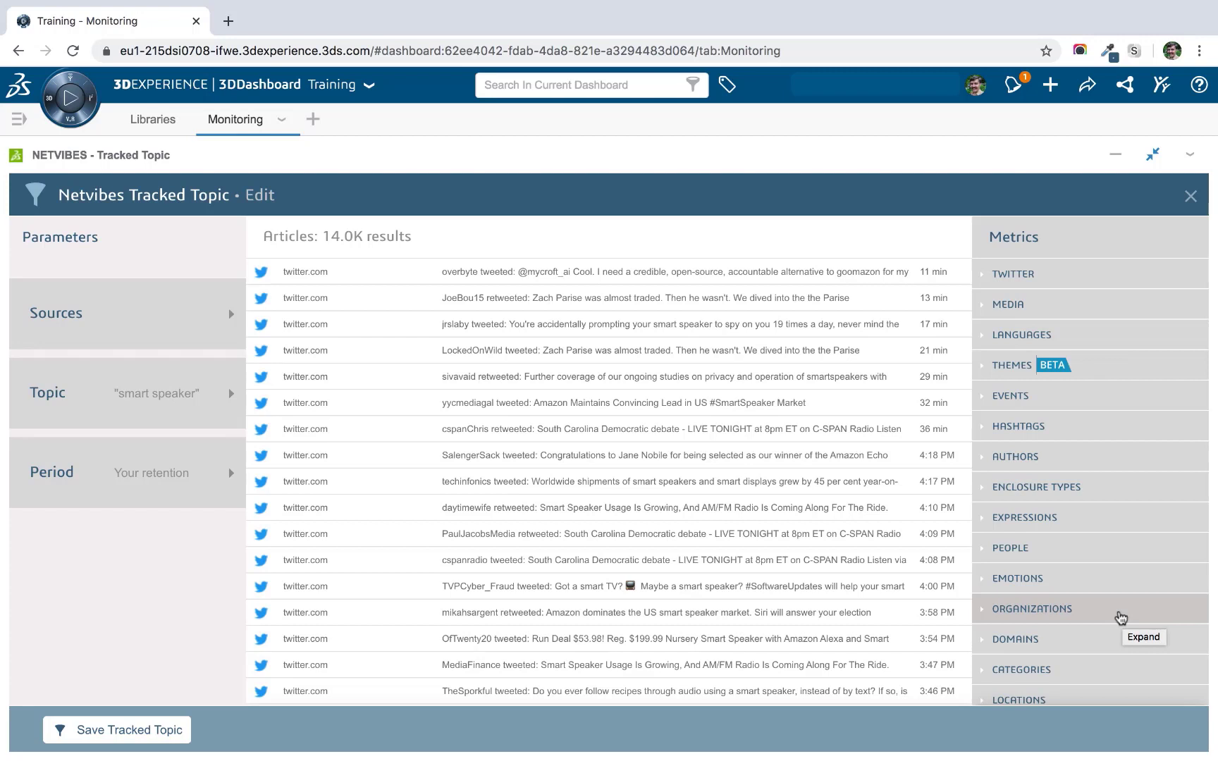
{"action": "left_click", "coordinate": [1096, 337]}
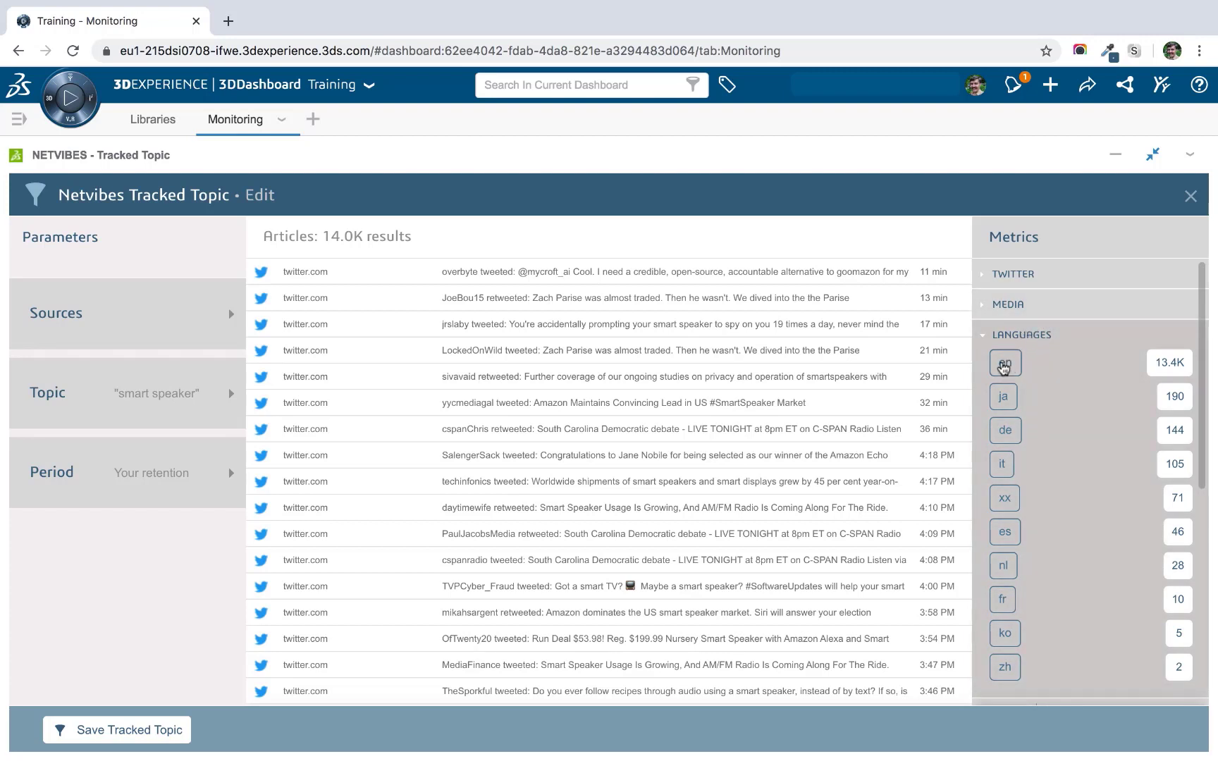
{"action": "left_click", "coordinate": [1003, 364]}
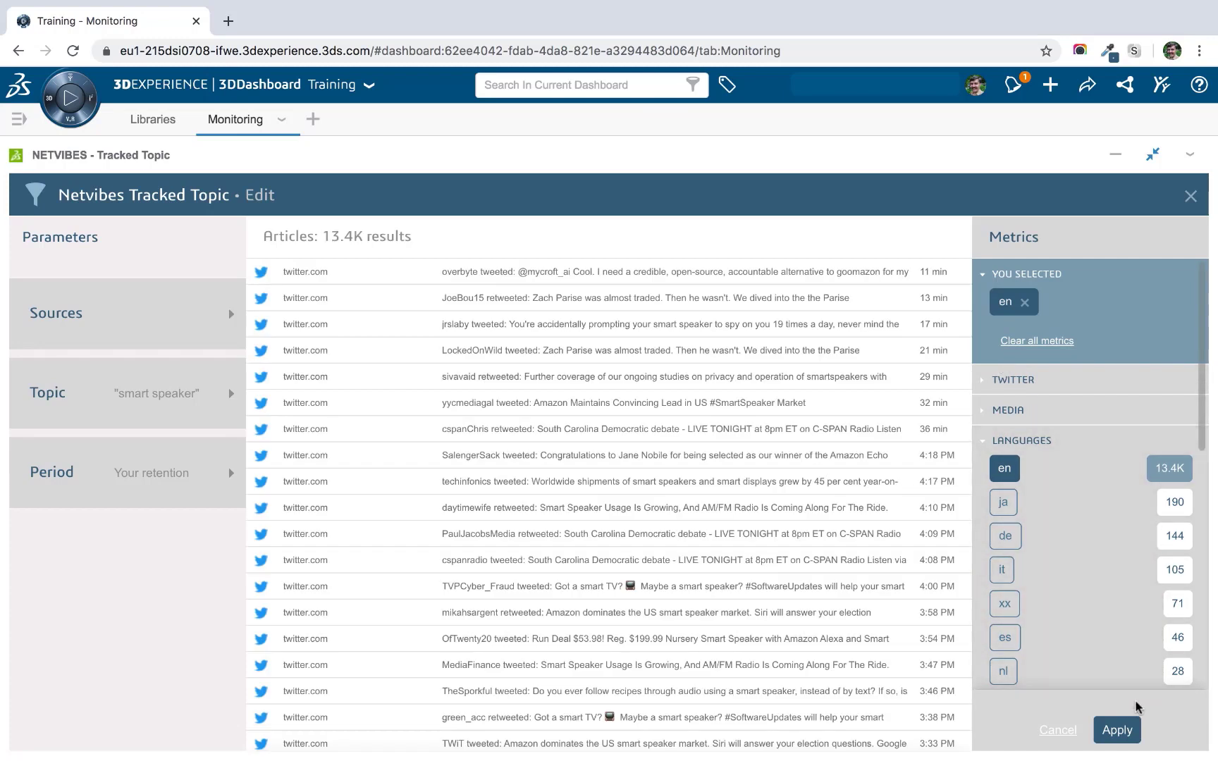
Step: Apply the English language filter, then bring up the Period settings
{"action": "left_click", "coordinate": [1117, 732]}
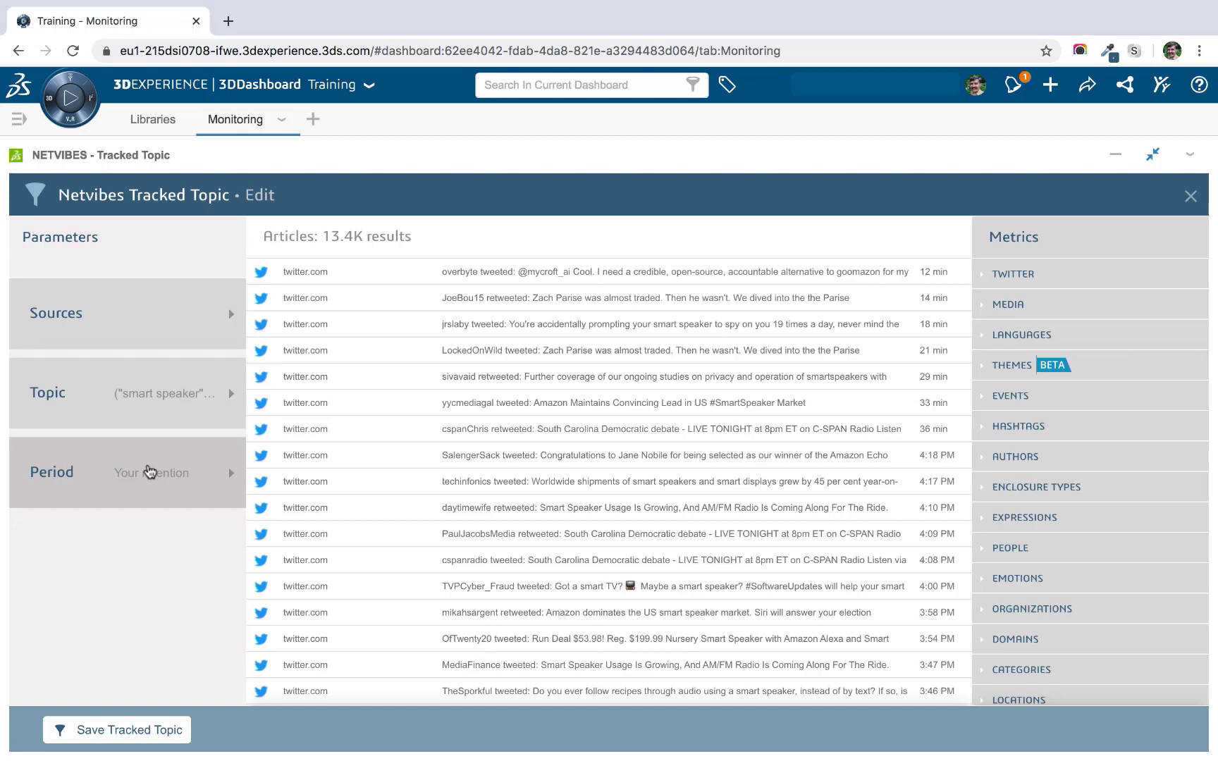
{"action": "left_click", "coordinate": [149, 471]}
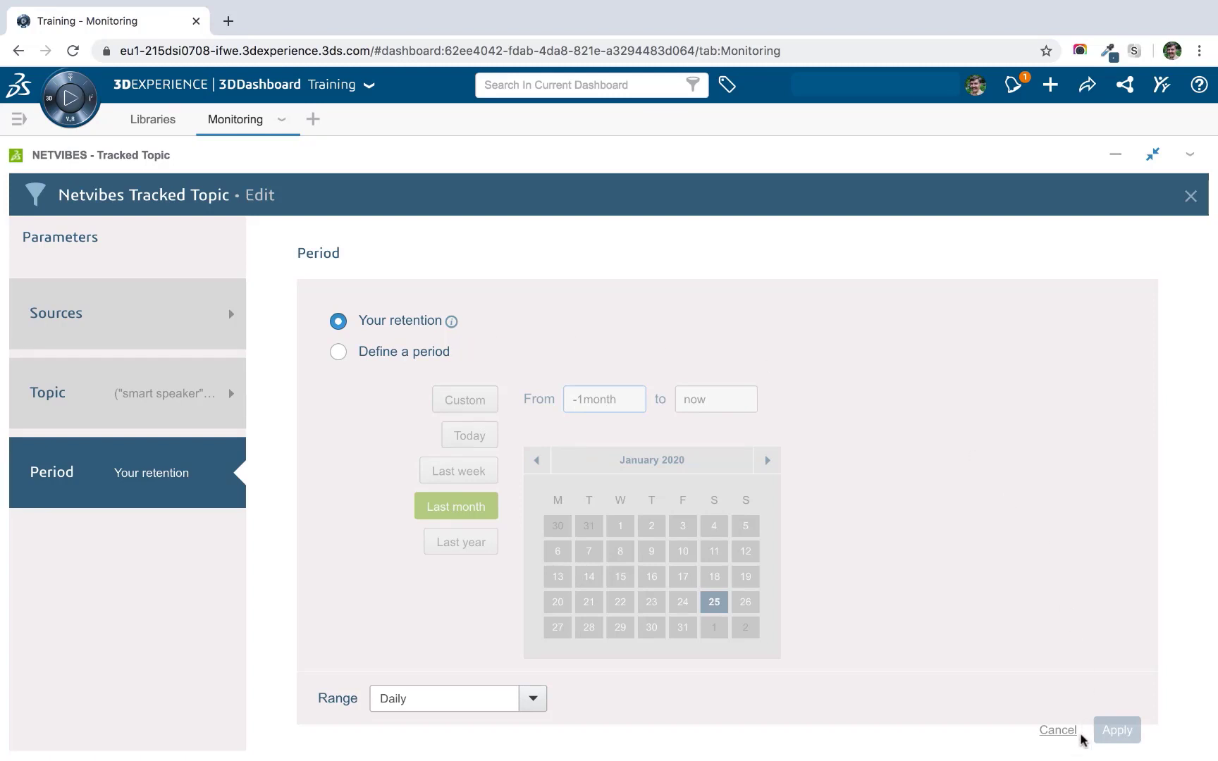
Step: Cancel the Period settings, keeping Your retention unchanged
{"action": "left_click", "coordinate": [1059, 731]}
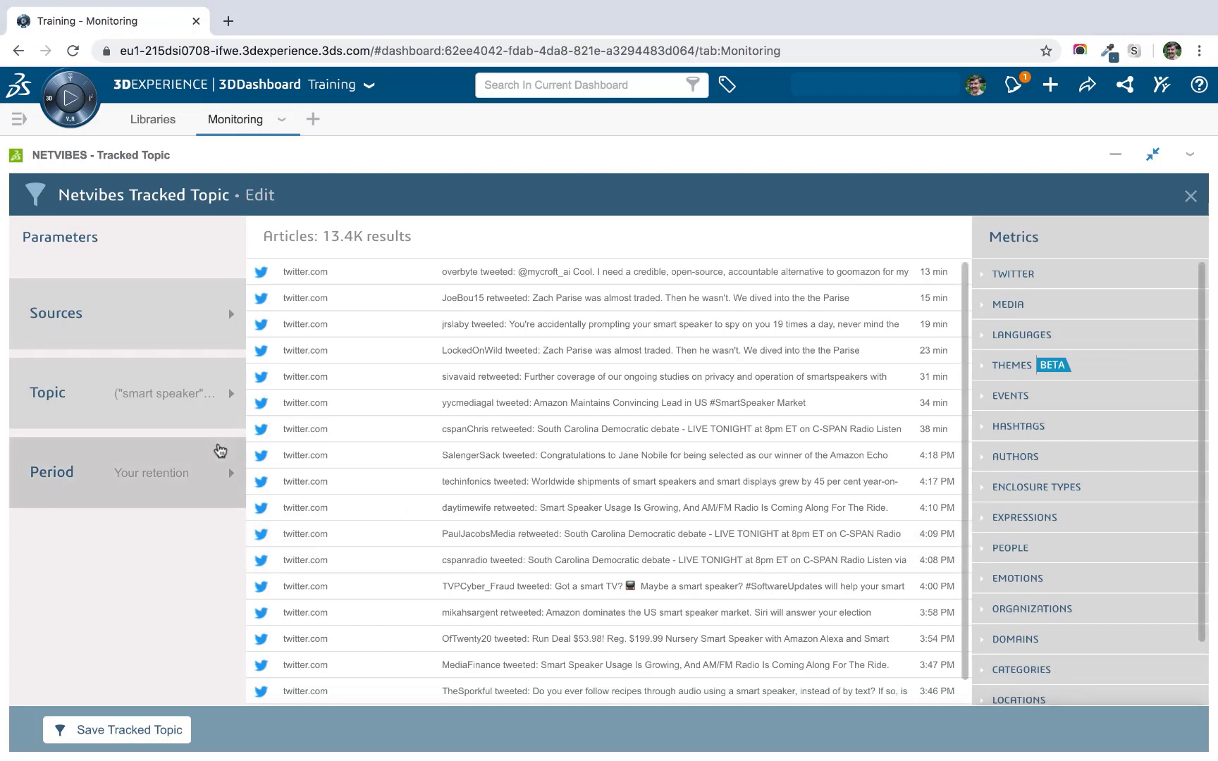
Step: Edit the topic query to drop language:en and append AND pricing after ("smart speaker")
{"action": "left_click", "coordinate": [182, 399]}
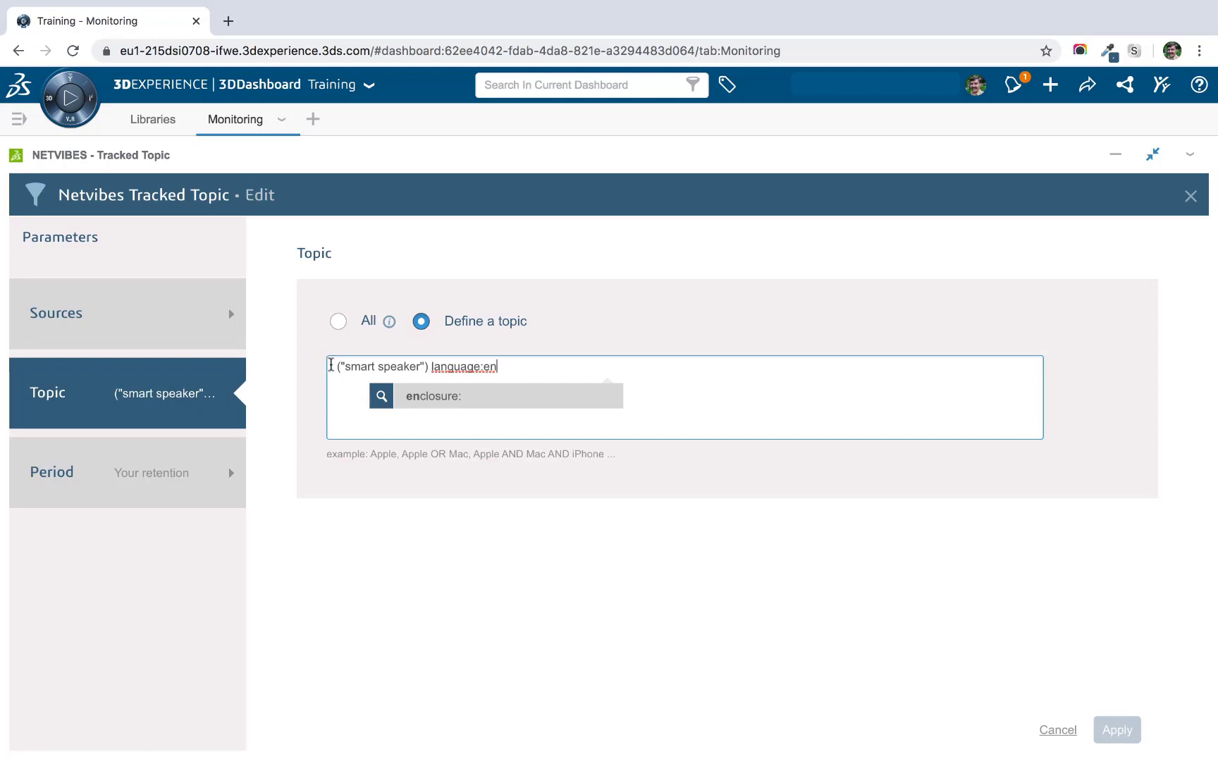
{"action": "left_click_drag", "start_coordinate": [330, 366], "coordinate": [429, 361]}
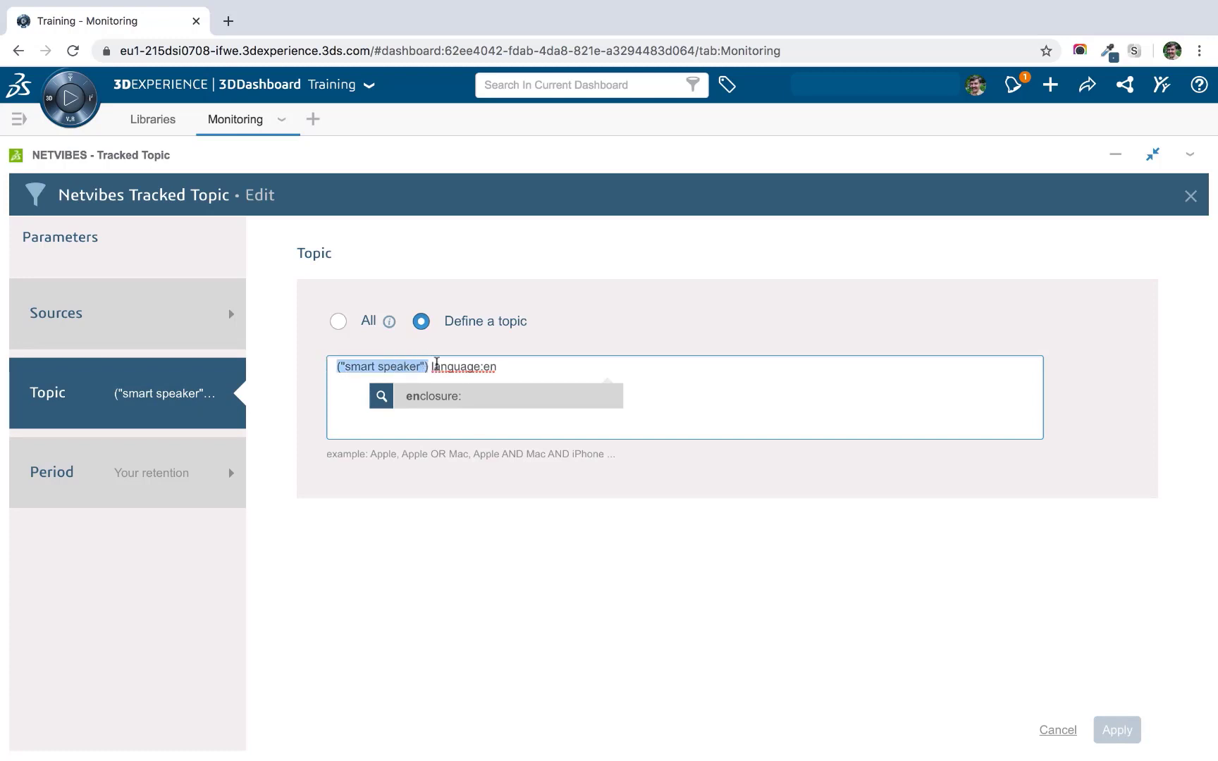
{"action": "left_click", "coordinate": [427, 363]}
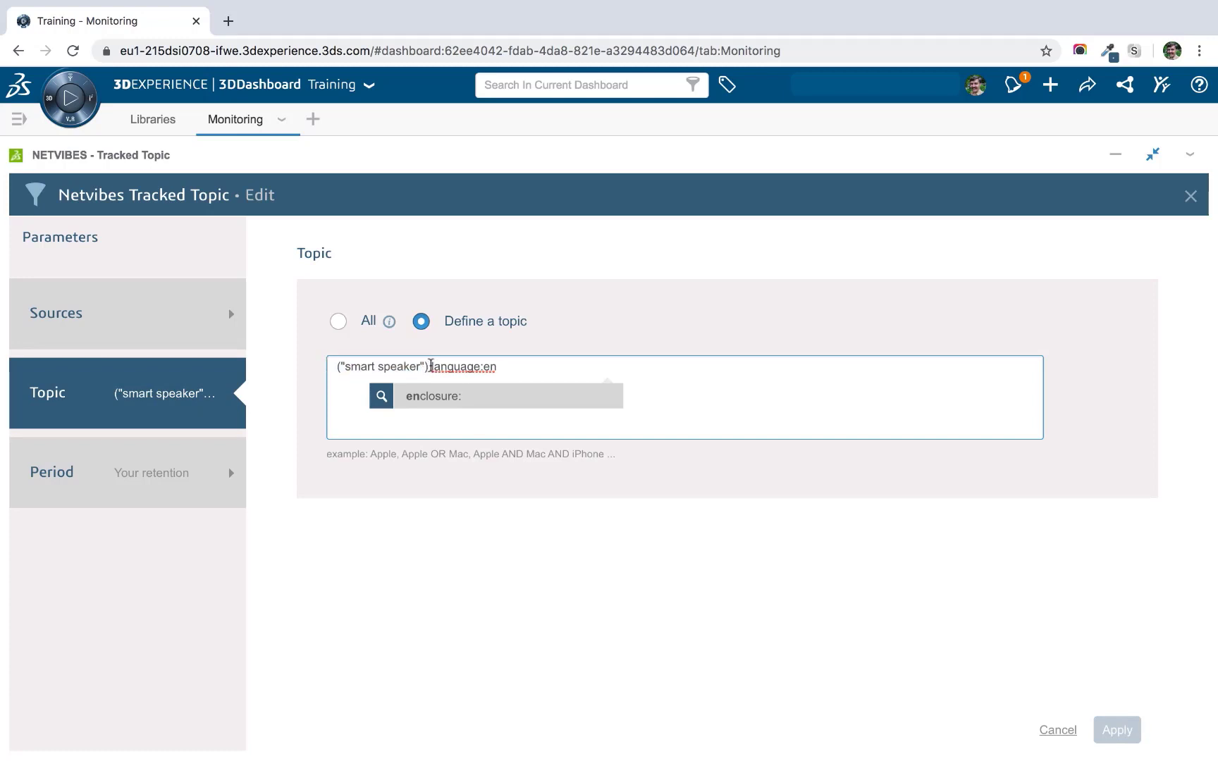
{"action": "left_click_drag", "start_coordinate": [432, 364], "coordinate": [547, 365]}
{"action": "key", "text": "BackSpace"}
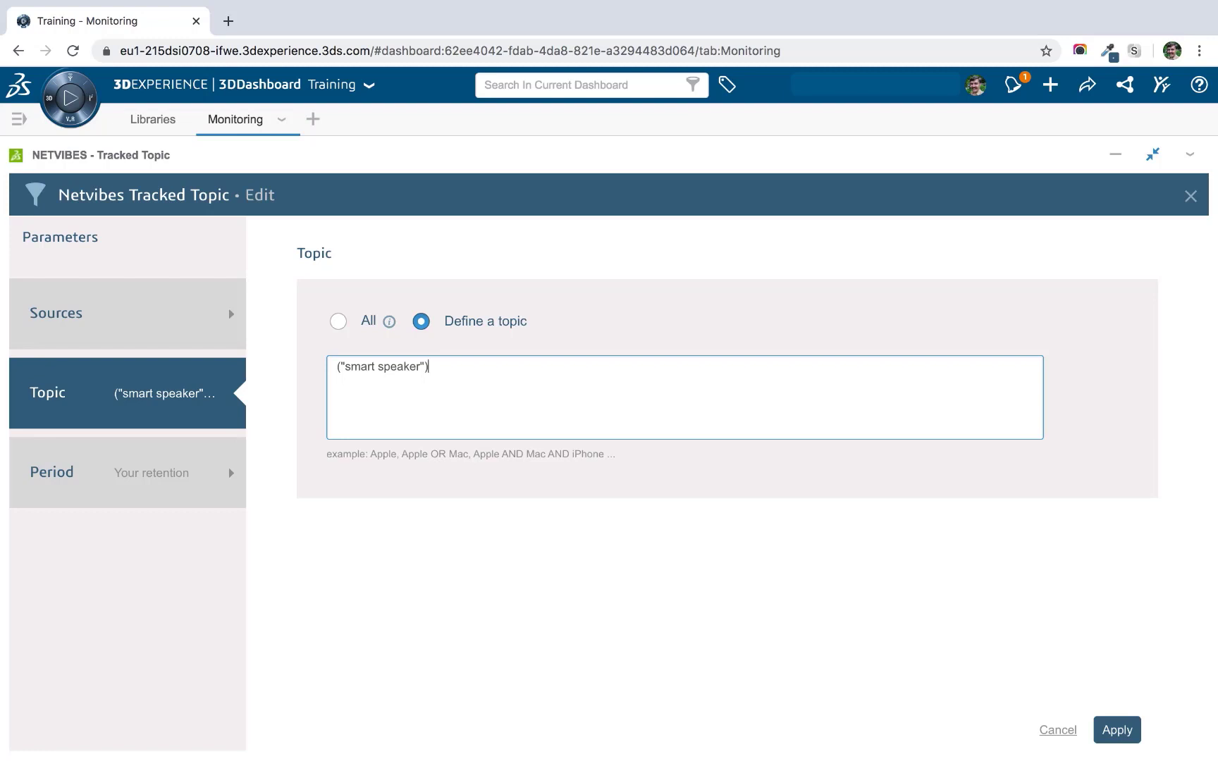
{"action": "type", "text": "AND"}
{"action": "type", "text": "pricing"}
Step: Apply the smart speaker AND pricing query, narrowing results to 68 articles
{"action": "left_click", "coordinate": [1125, 730]}
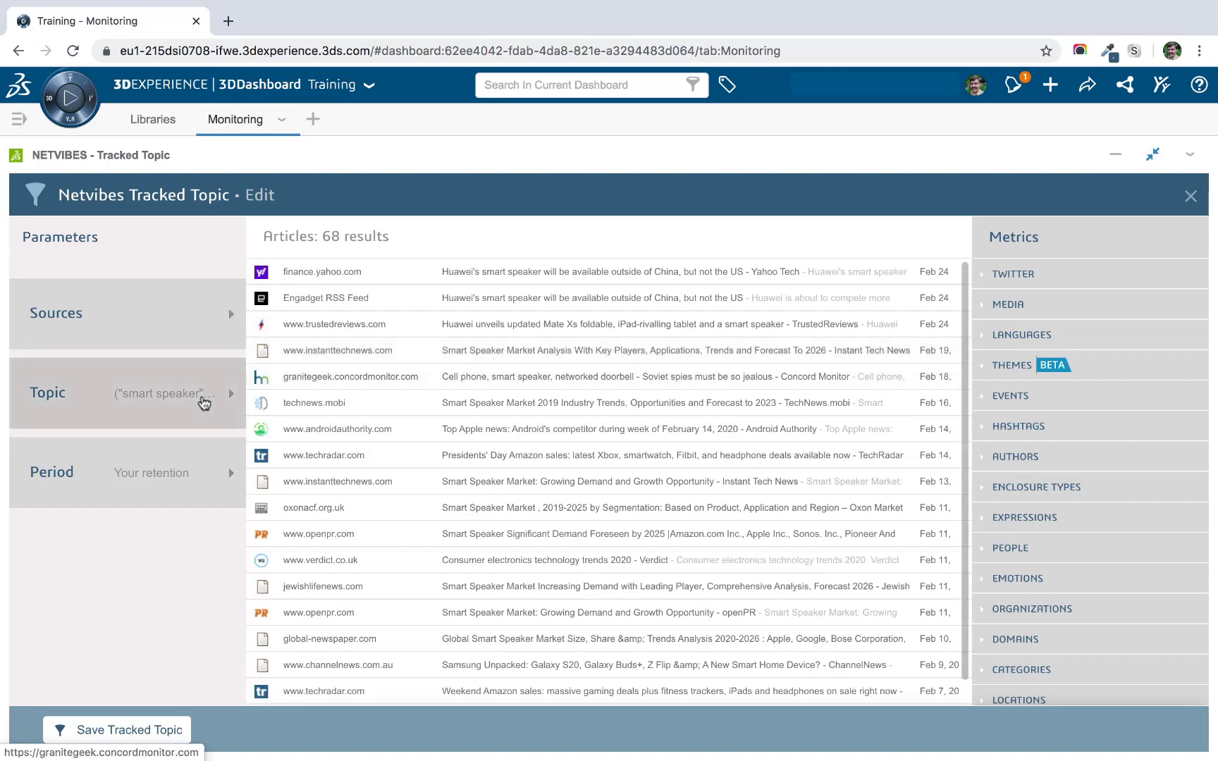
Step: Add OR smartspeaker OR "smart speakers" OR smartspeakers to the query's first group
{"action": "left_click", "coordinate": [199, 399]}
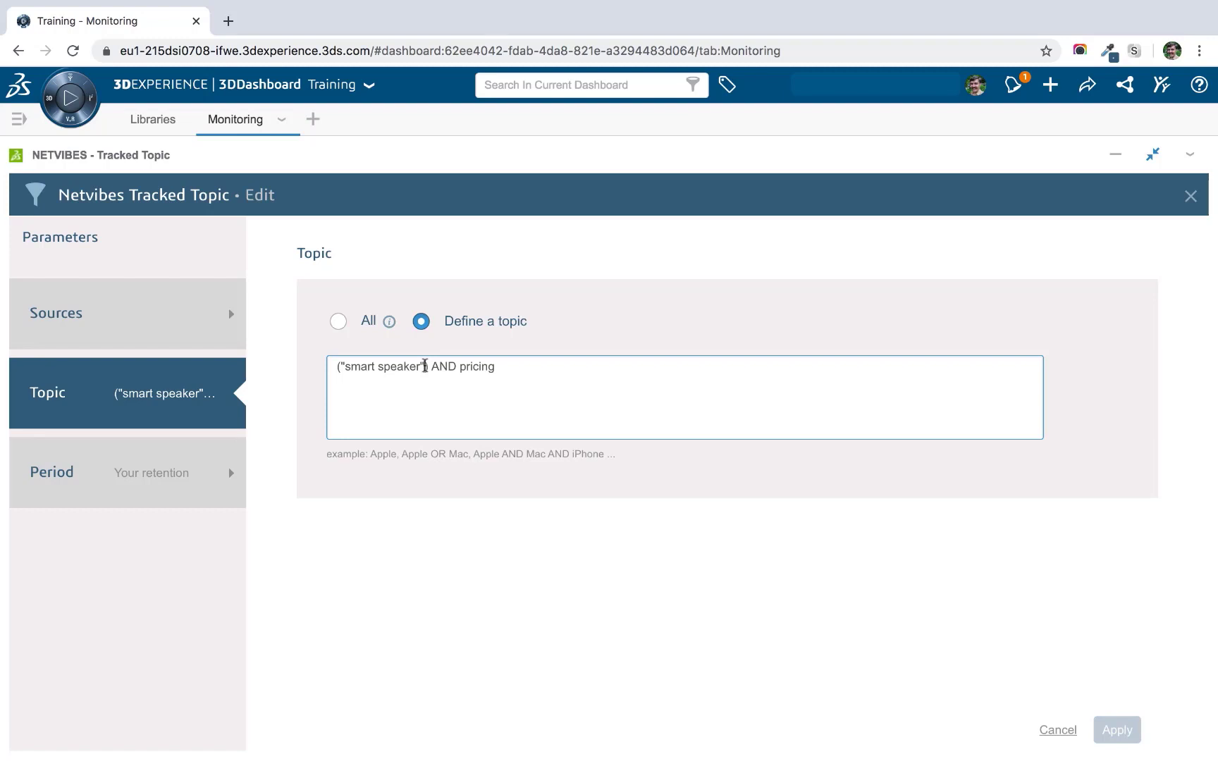
{"action": "type", "text": "OR"}
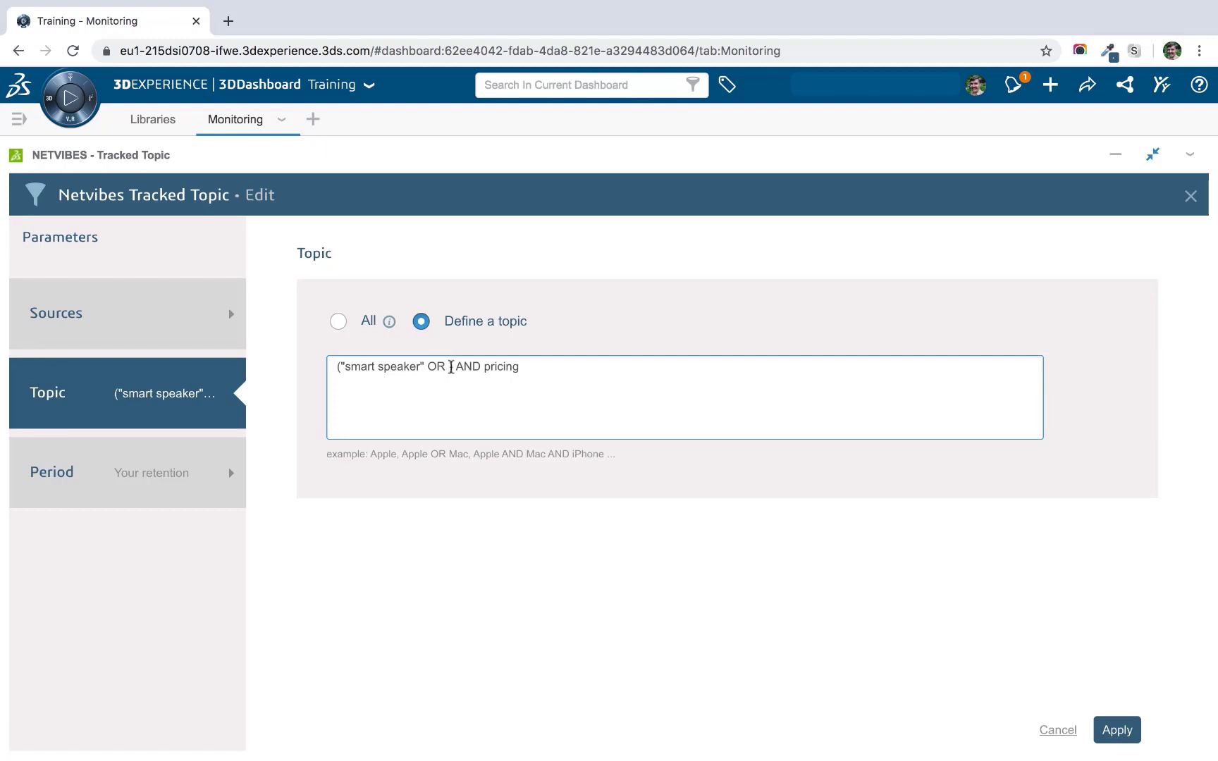
{"action": "left_click", "coordinate": [451, 367]}
{"action": "type", "text": "smar"}
{"action": "type", "text": "tspeaker"}
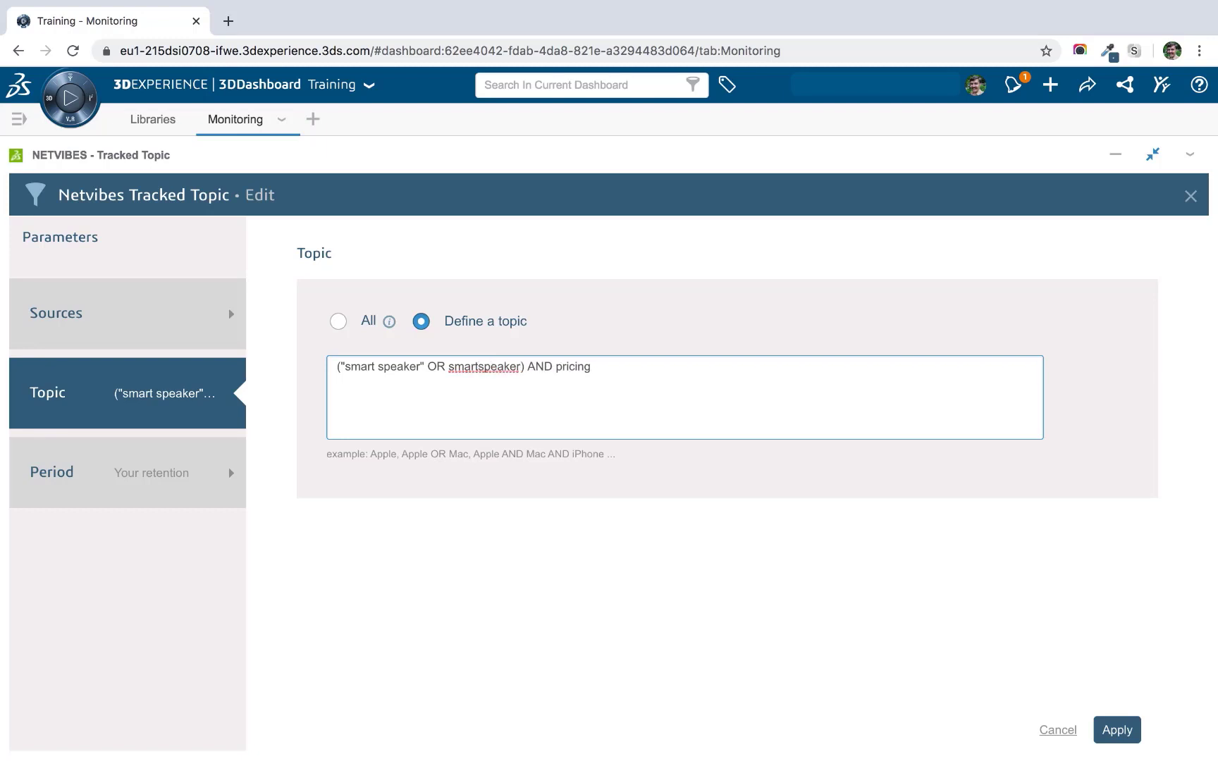
{"action": "type", "text": " OR \""}
{"action": "type", "text": "smart"}
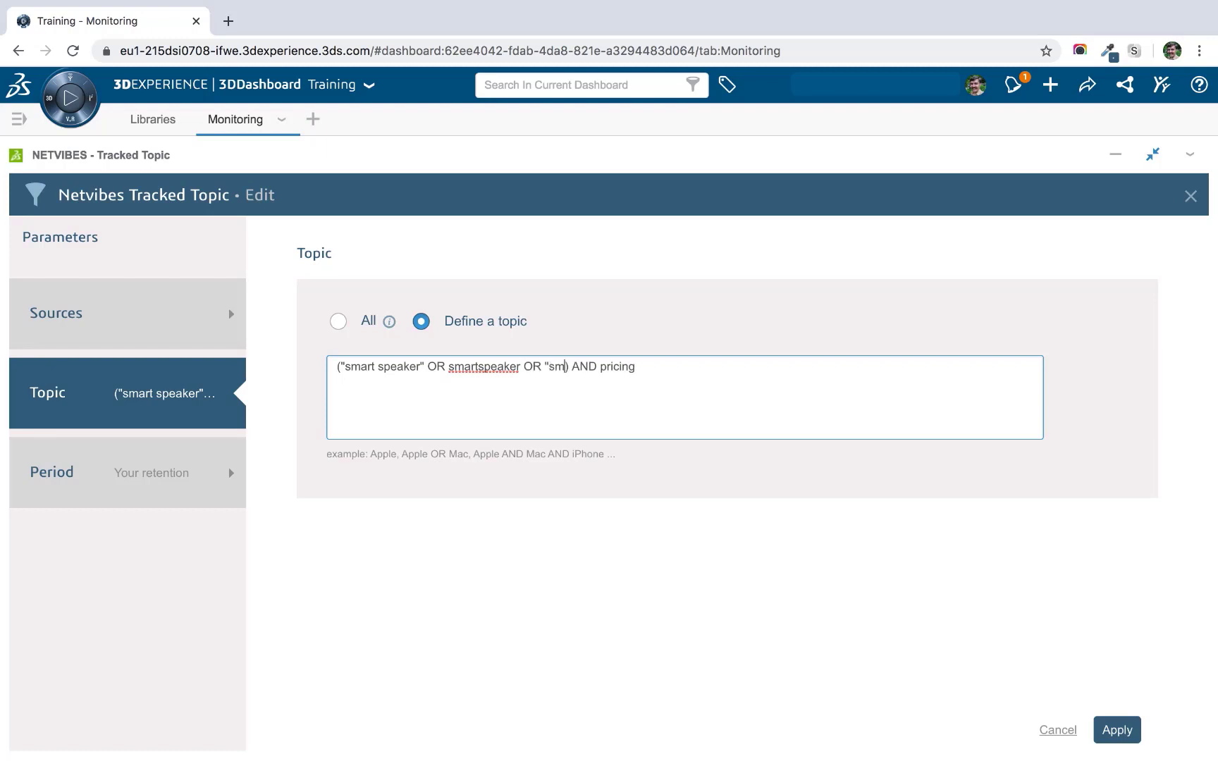
{"action": "type", "text": " speakers\""}
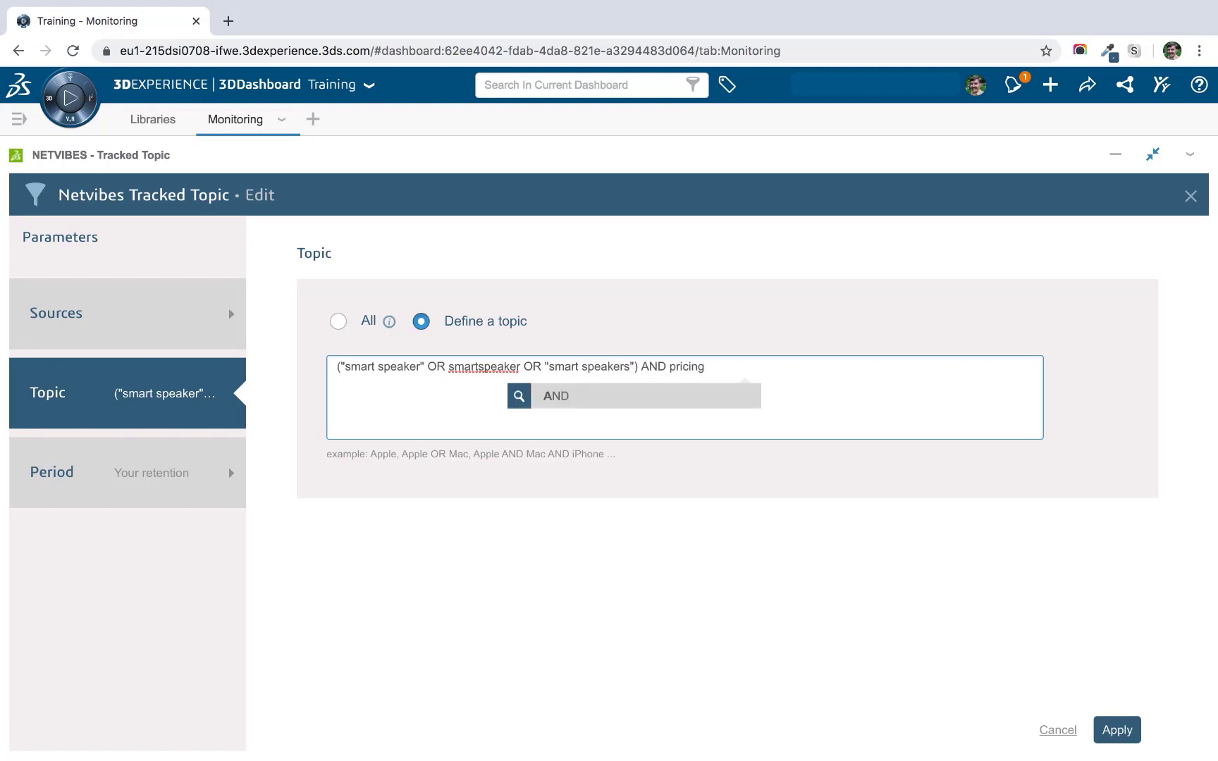
{"action": "type", "text": " OR "}
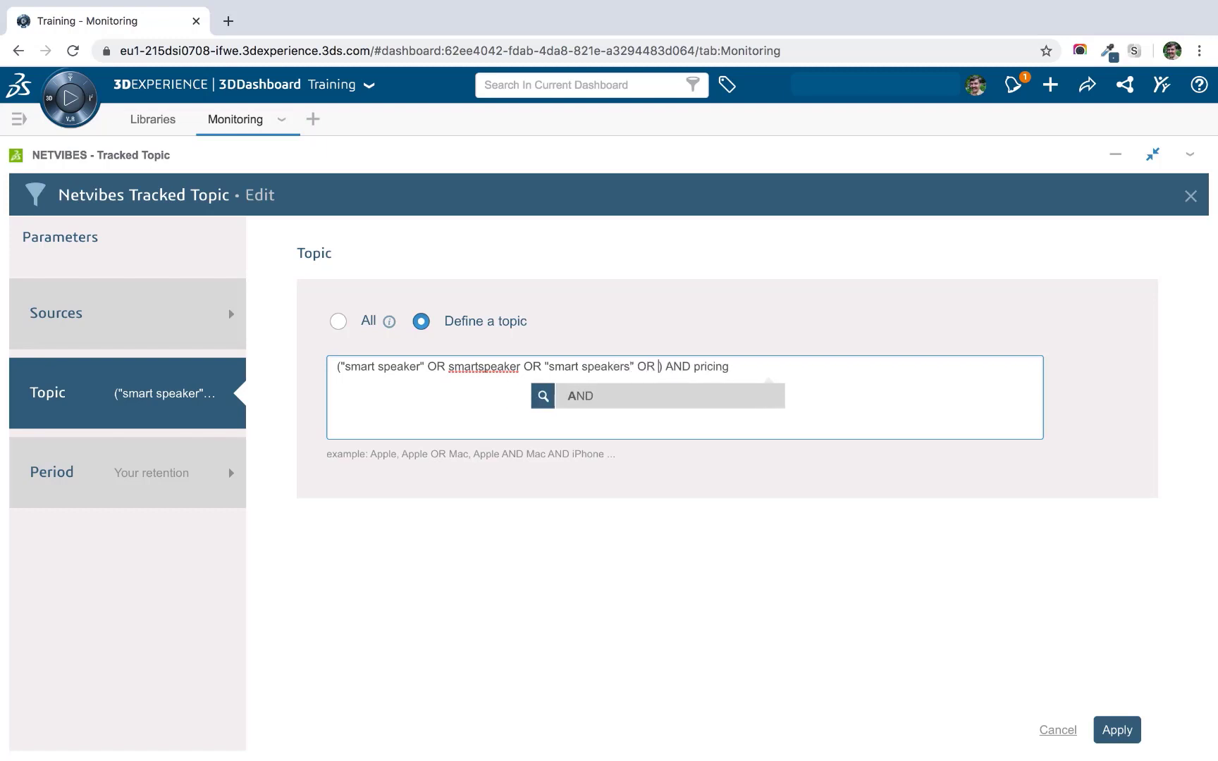
{"action": "type", "text": "smart"}
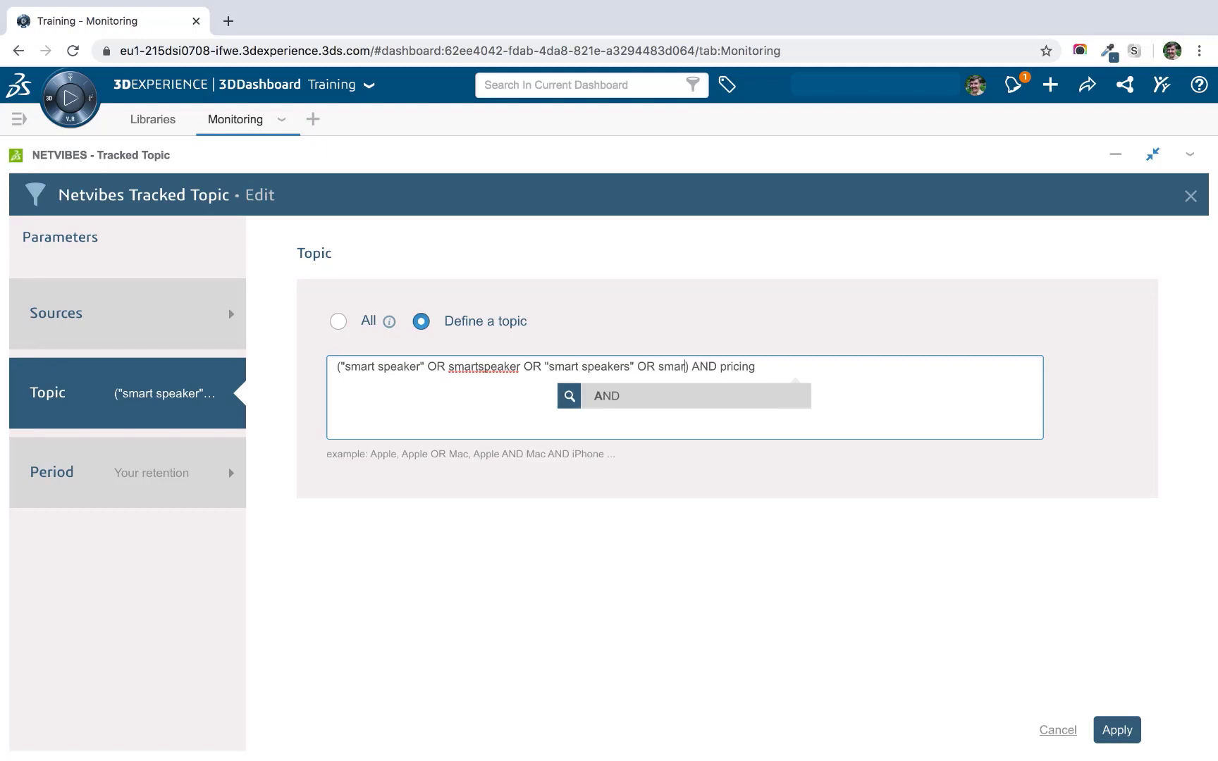
{"action": "type", "text": "speakers"}
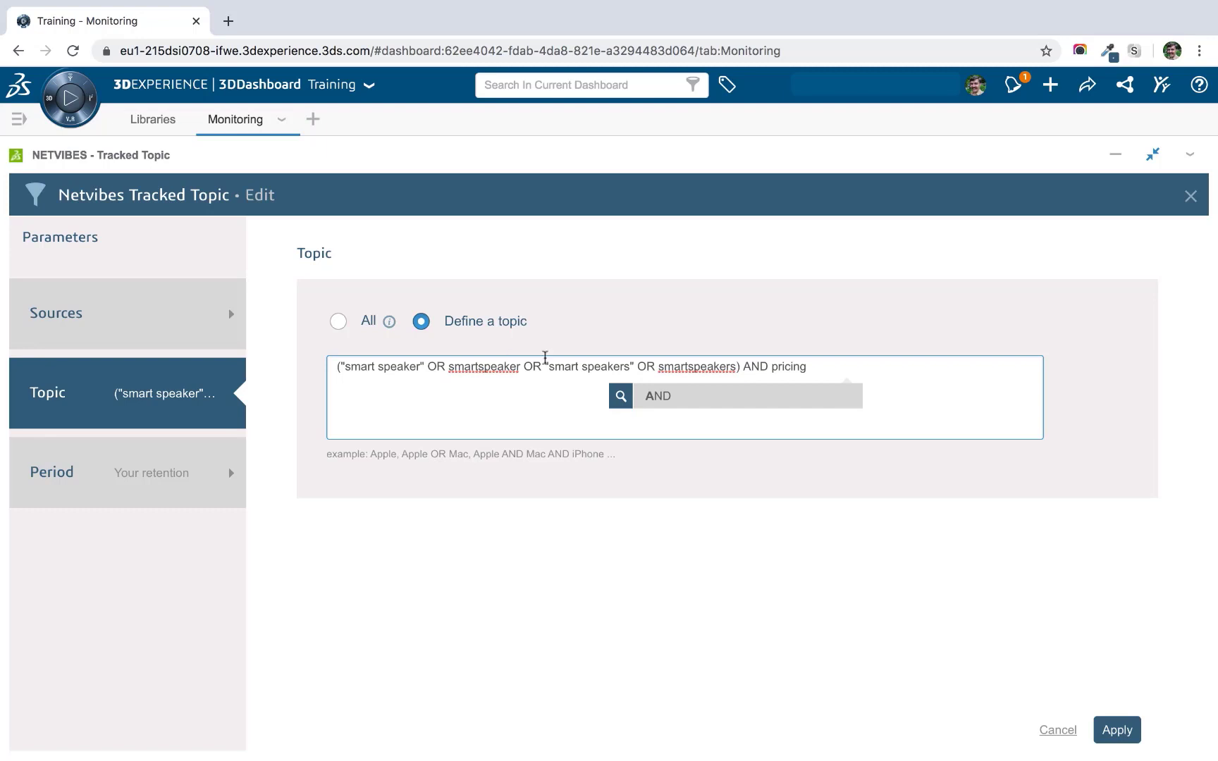
Step: Wrap pricing in parentheses as (pricing OR price OR prices OR discounts OR cost OR costs)
{"action": "left_click", "coordinate": [772, 365]}
{"action": "type", "text": "("}
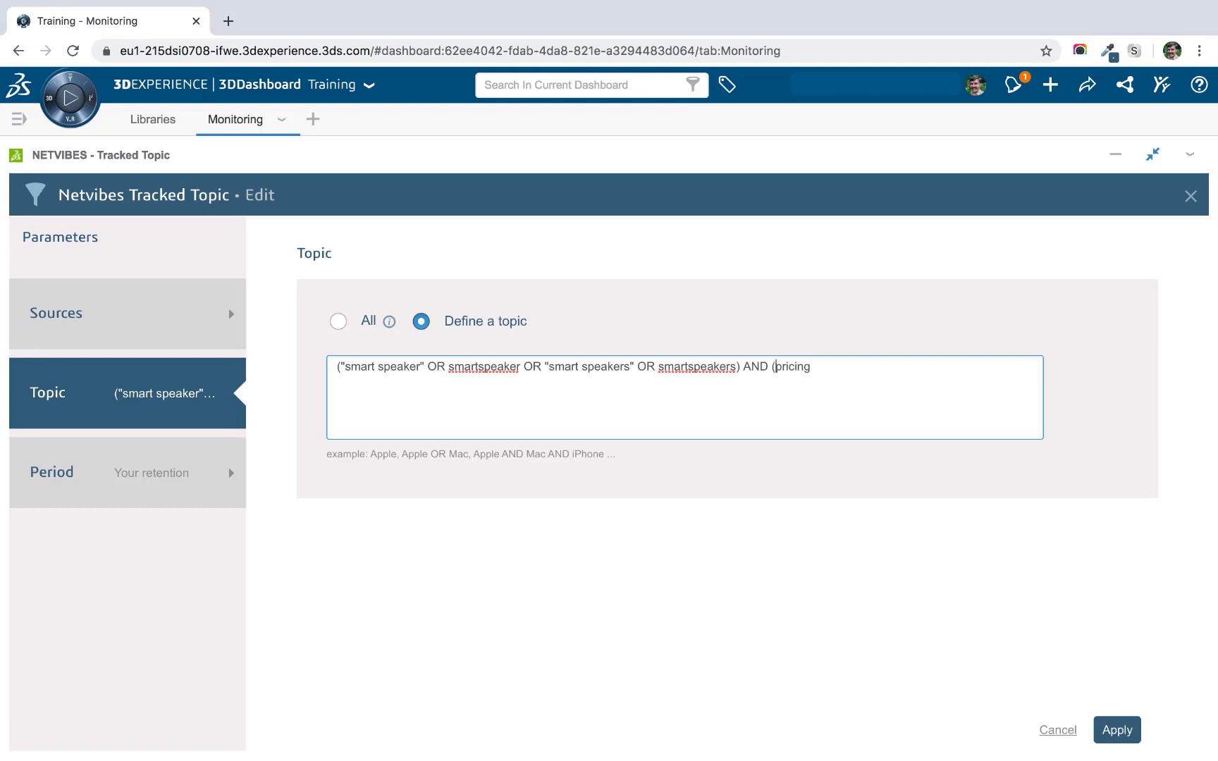
{"action": "left_click", "coordinate": [810, 366]}
{"action": "type", "text": "OR price OR prices OR "}
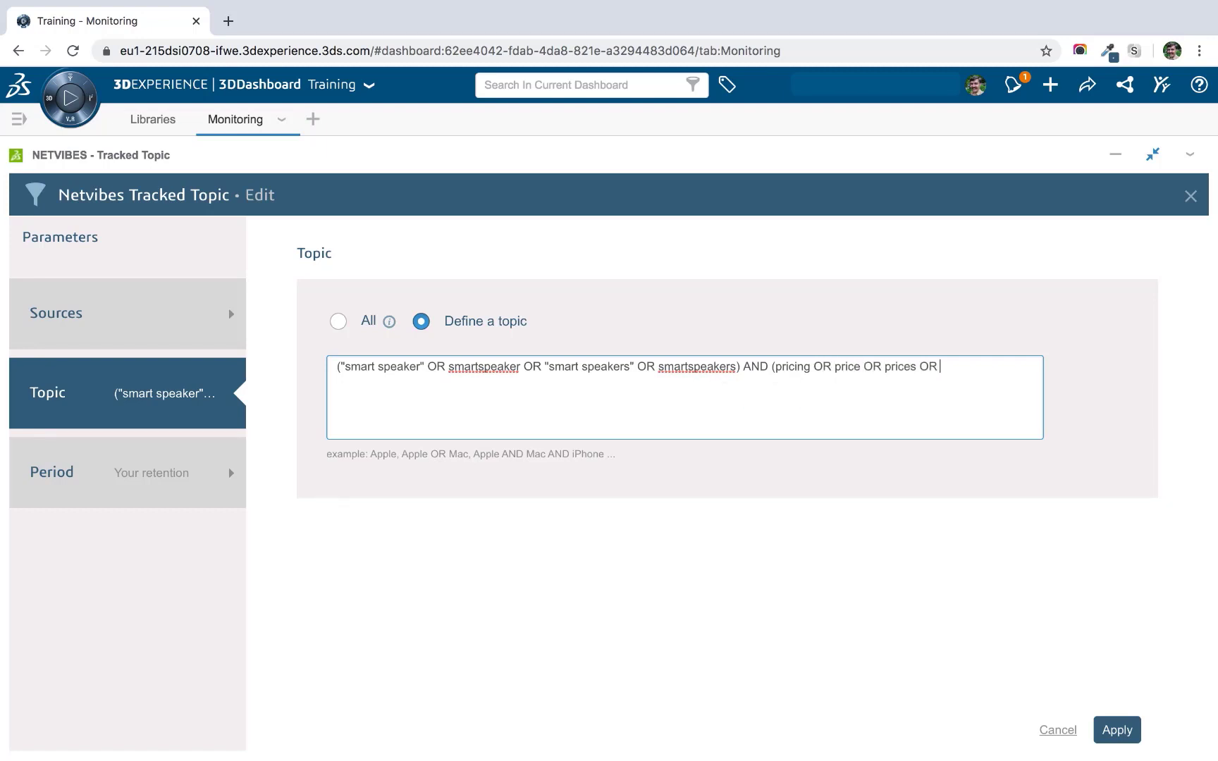
{"action": "type", "text": "discounts OR"}
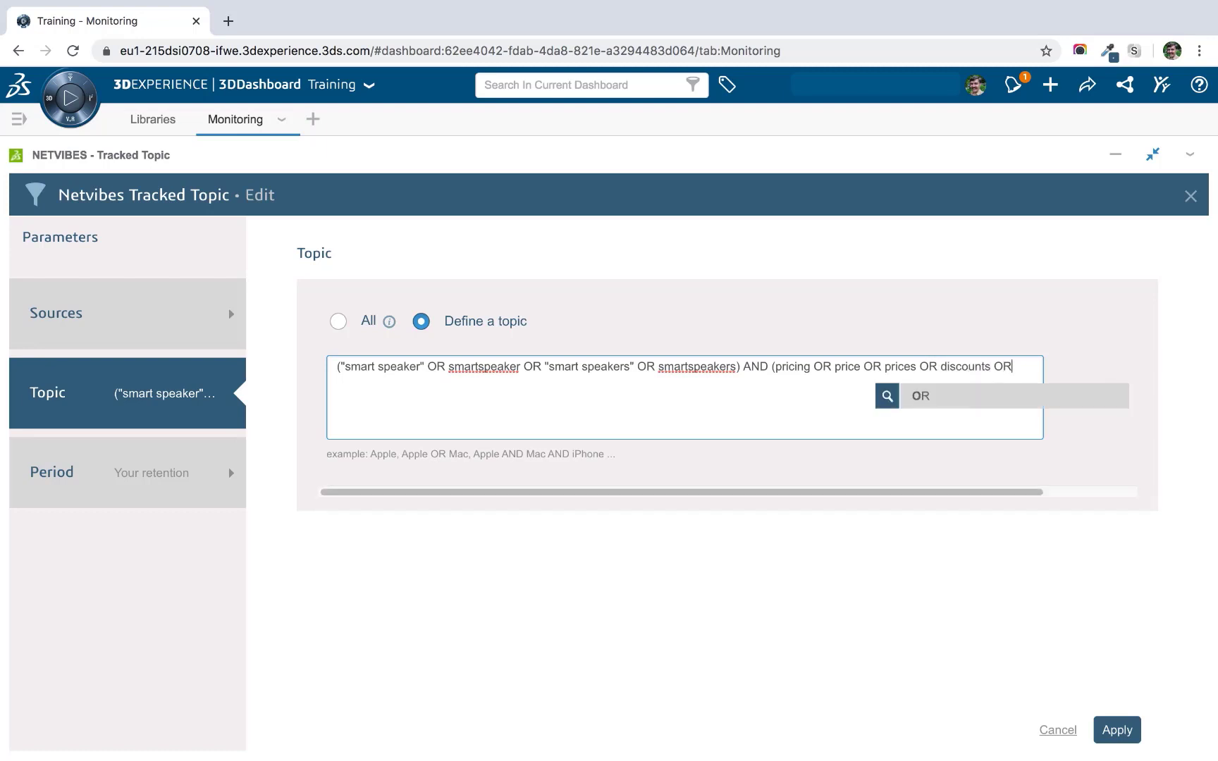
{"action": "type", "text": " cost OR "}
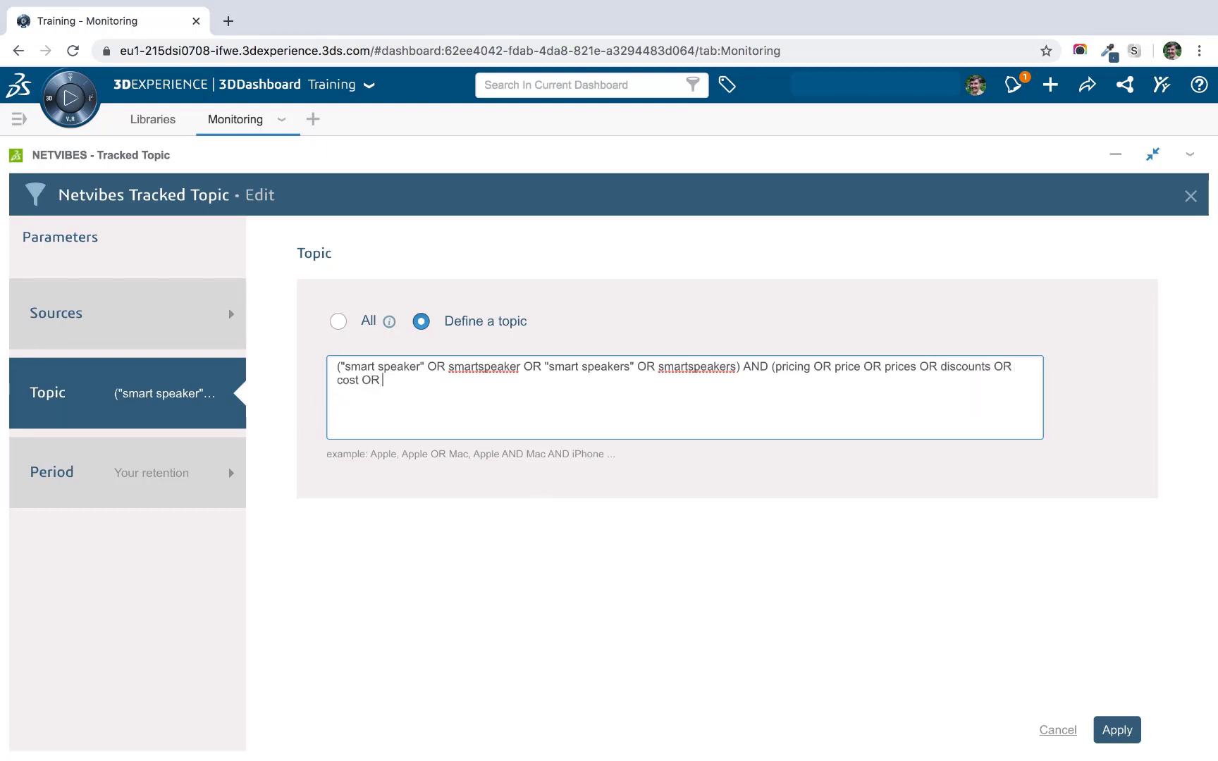
{"action": "type", "text": "costs)"}
Step: Apply the broadened pricing query and scroll through the 941 resulting articles
{"action": "left_click", "coordinate": [1116, 730]}
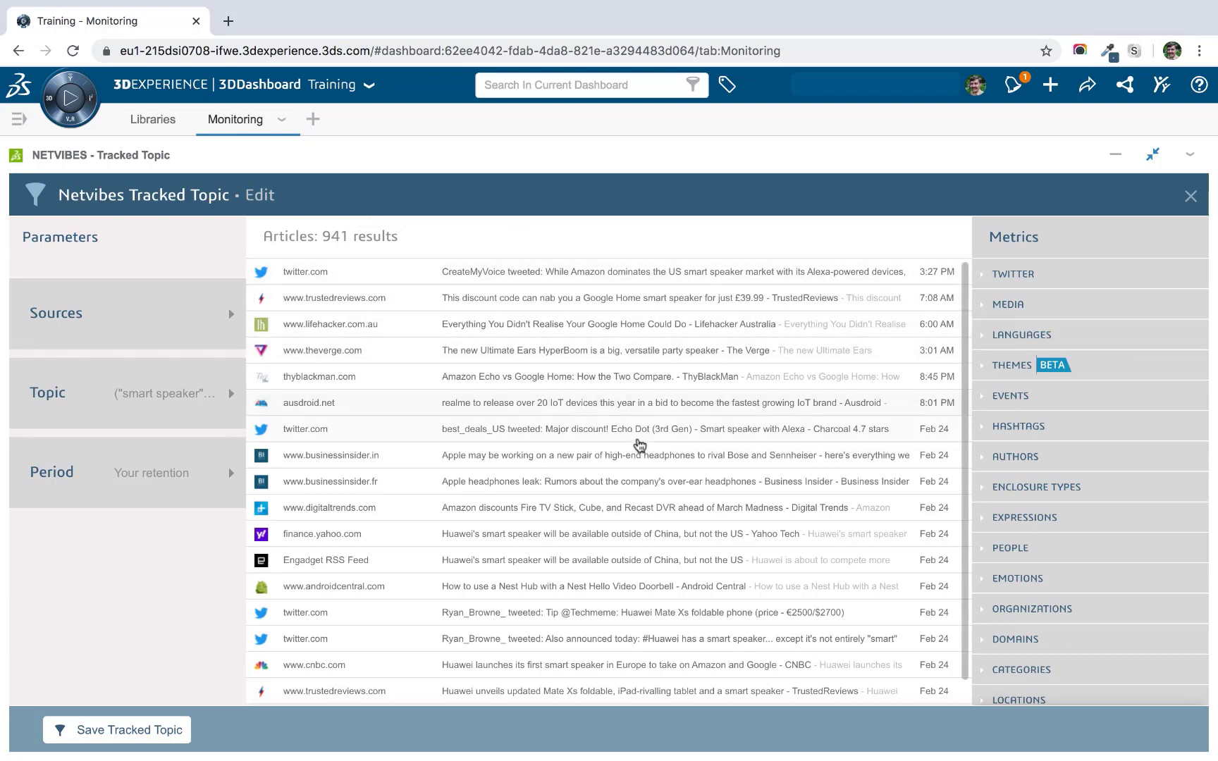
{"action": "scroll", "coordinate": [640, 444], "scroll_direction": "down", "scroll_amount": 1}
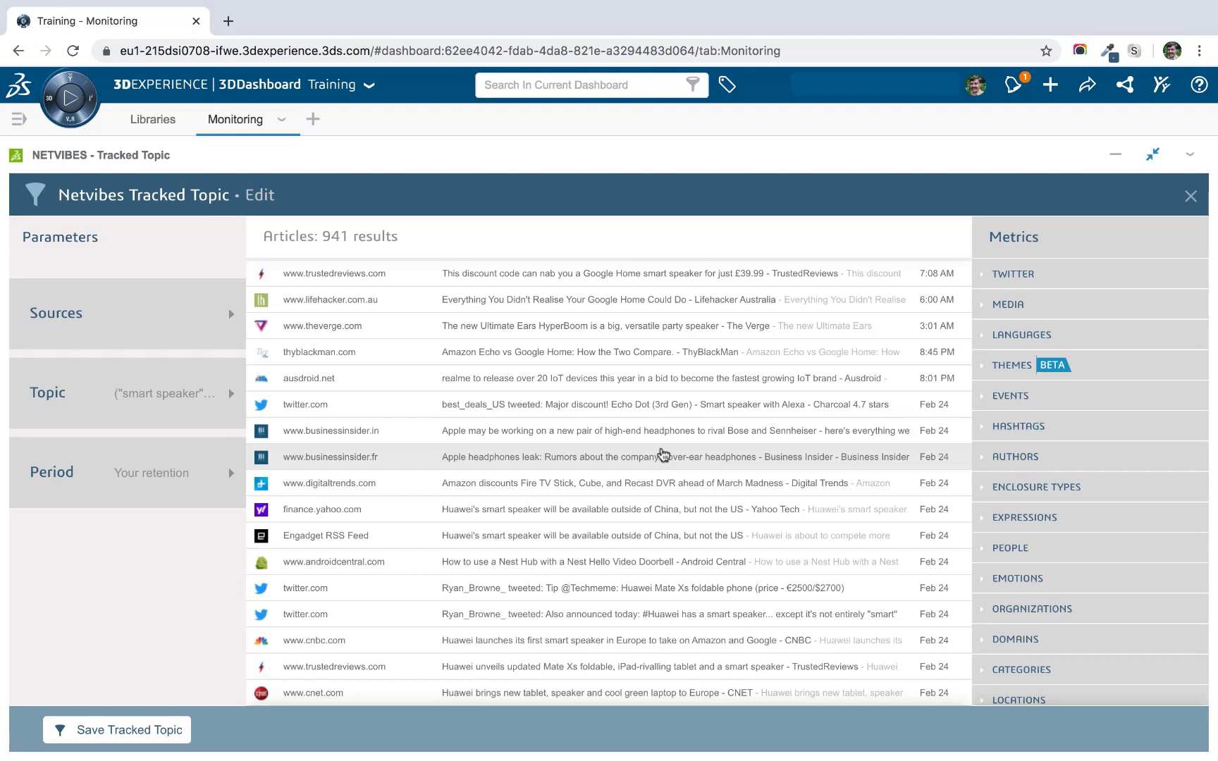
Step: Reopen the topic query and prefix the pricing terms group with title:
{"action": "left_click", "coordinate": [156, 379]}
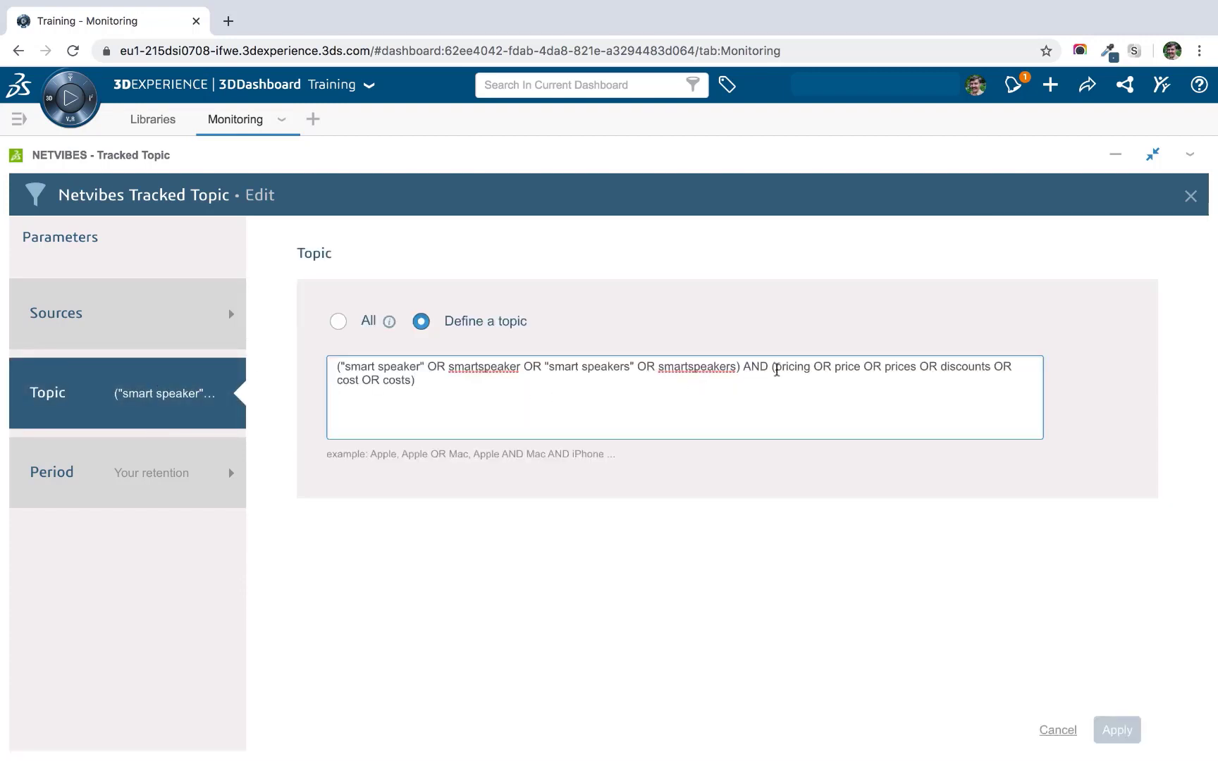
{"action": "left_click_drag", "start_coordinate": [771, 367], "coordinate": [777, 382]}
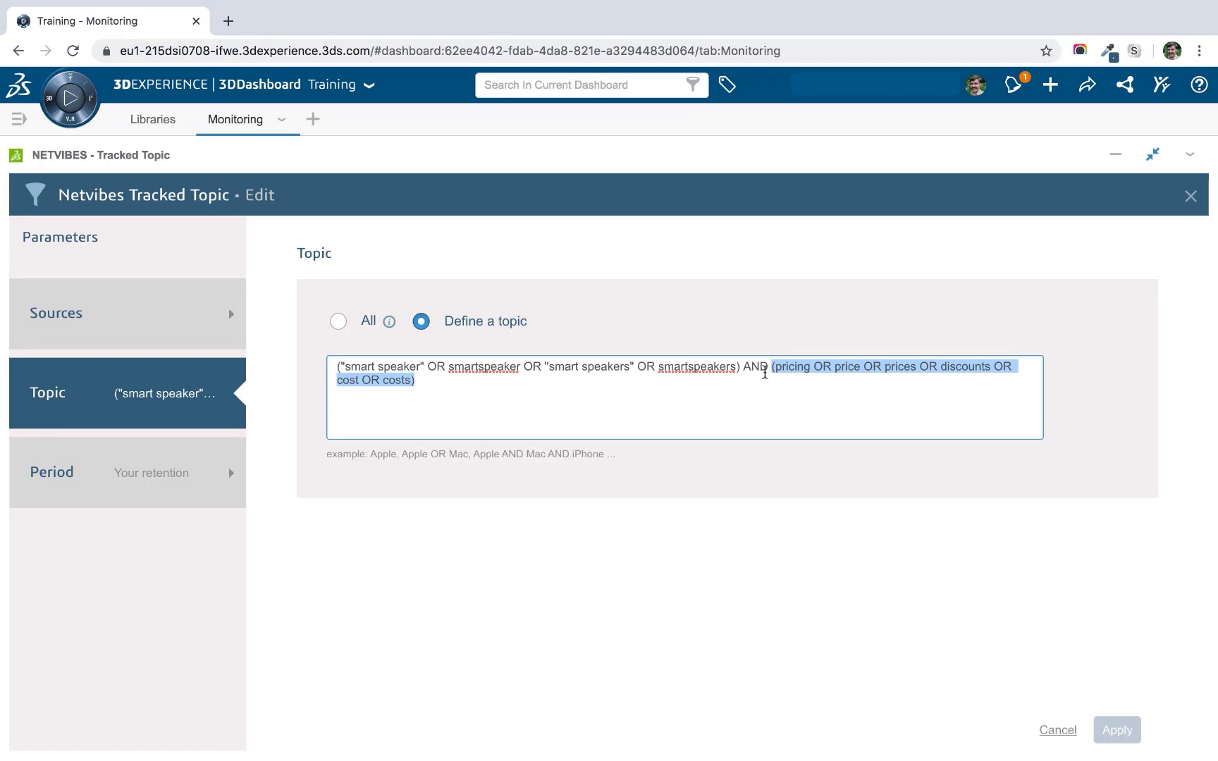
{"action": "left_click", "coordinate": [769, 368]}
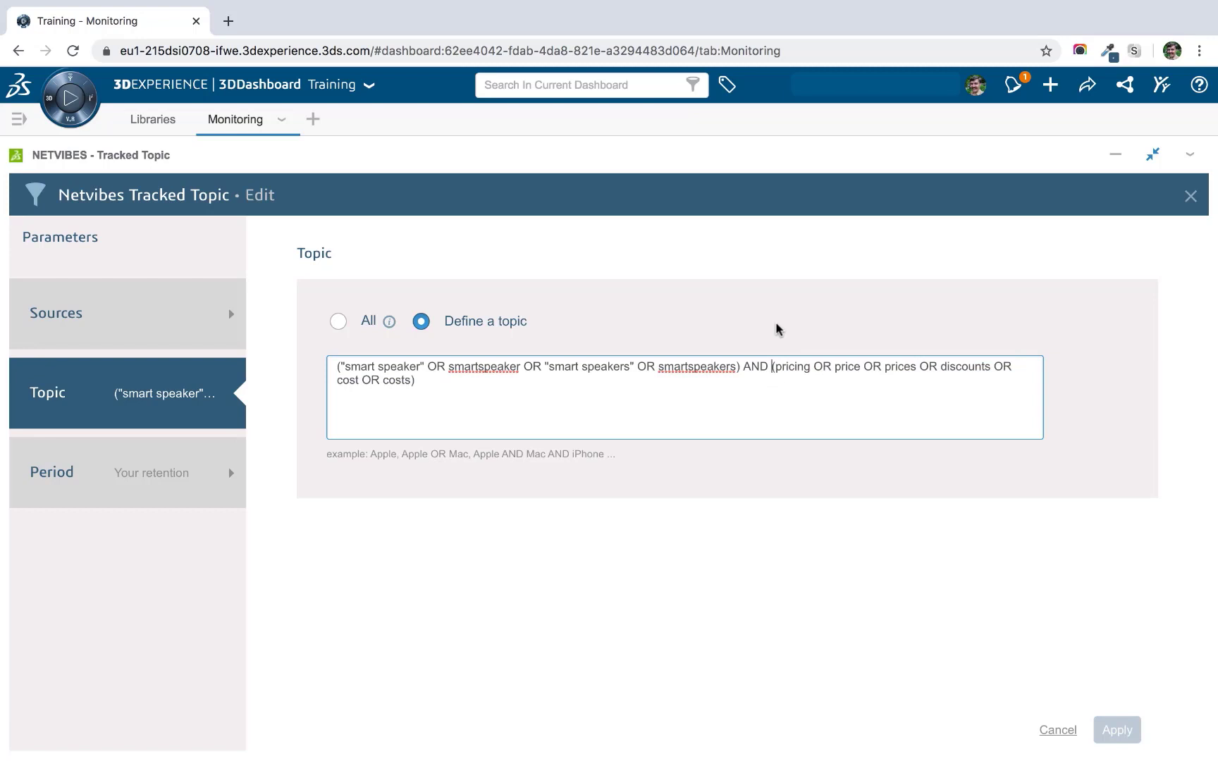
{"action": "type", "text": "title:"}
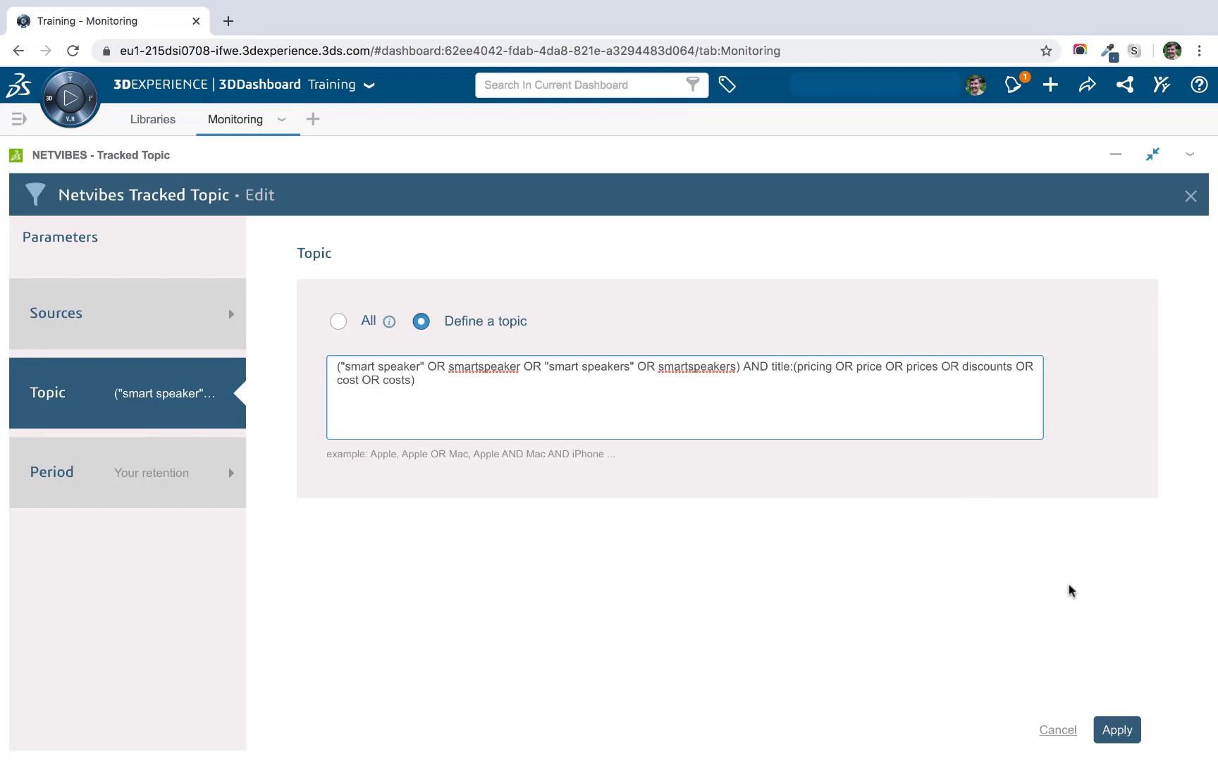
Step: Apply the title-restricted query, then reopen the topic query for editing
{"action": "left_click", "coordinate": [1121, 731]}
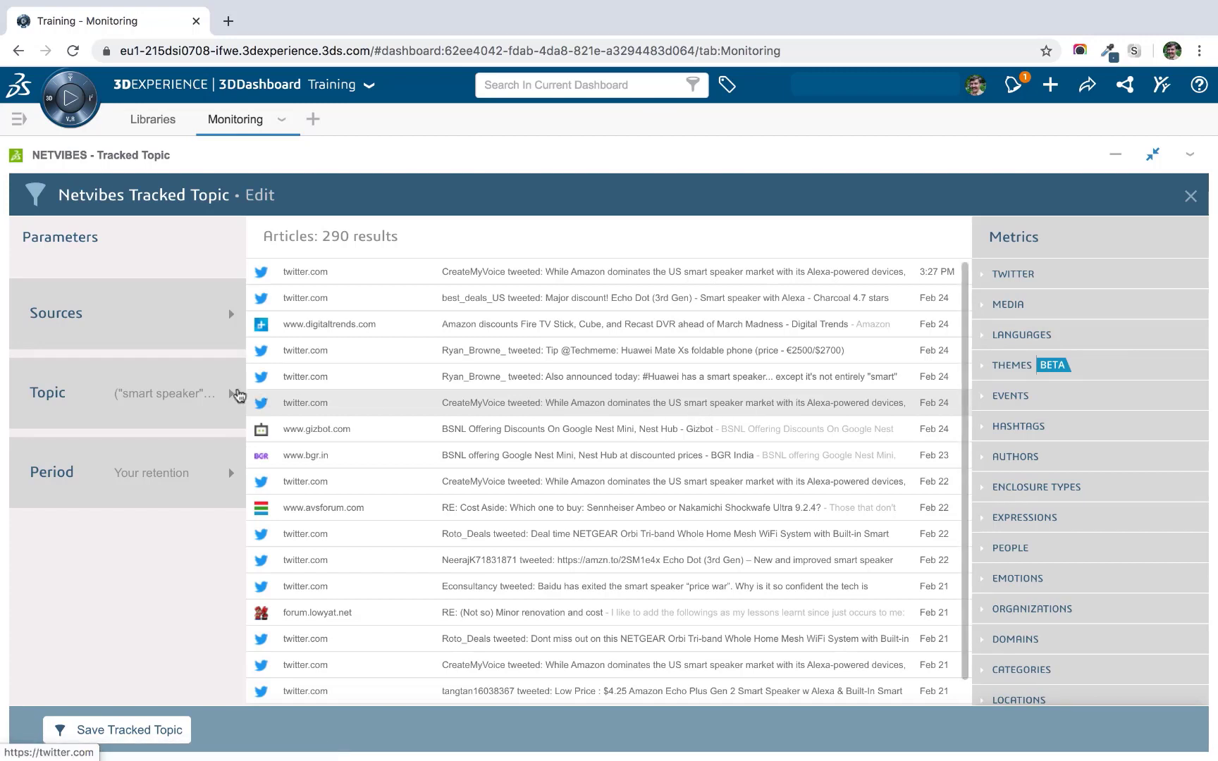
{"action": "left_click", "coordinate": [224, 394]}
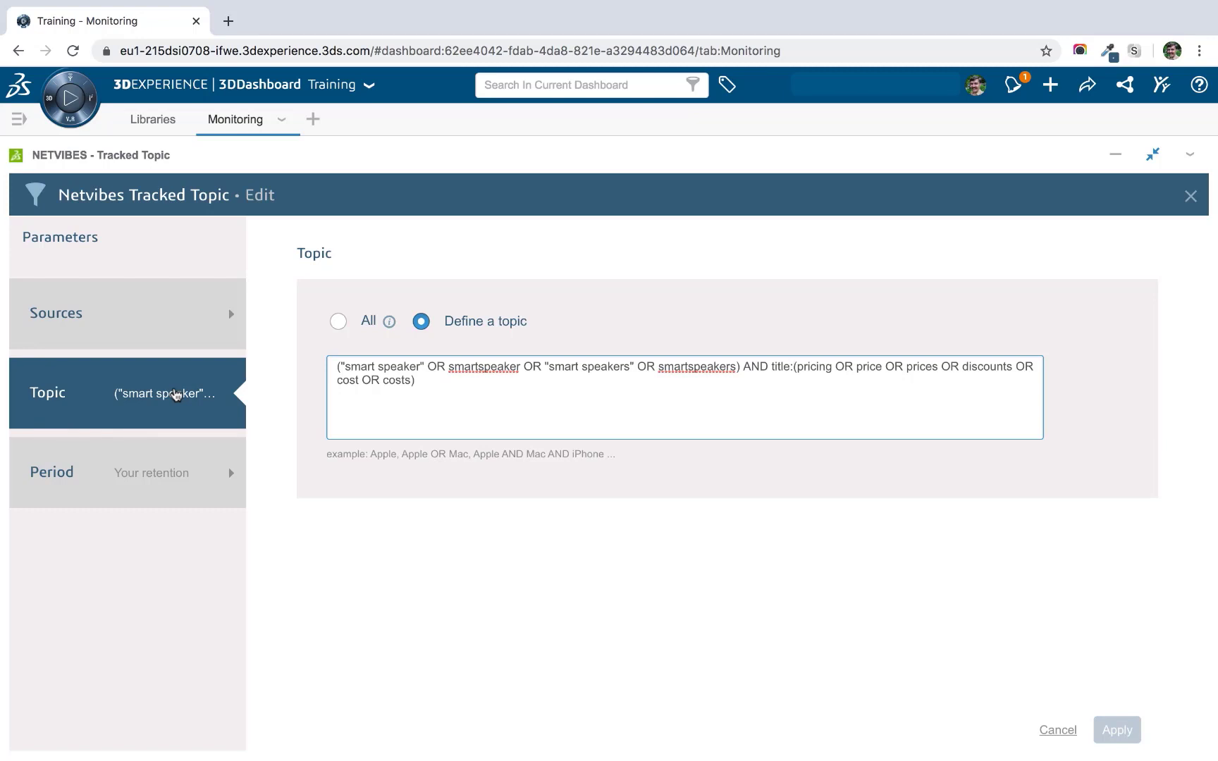
Step: Replace 'AND title:' with NEAR before the pricing group, removing a trial /5 distance
{"action": "key", "text": "BackSpace"}
{"action": "key", "text": "BackSpace"}
{"action": "key", "text": "BackSpace"}
{"action": "key", "text": "BackSpace"}
{"action": "key", "text": "BackSpace"}
{"action": "key", "text": "BackSpace"}
{"action": "key", "text": "BackSpace"}
{"action": "key", "text": "BackSpace"}
{"action": "key", "text": "BackSpace"}
{"action": "key", "text": "BackSpace"}
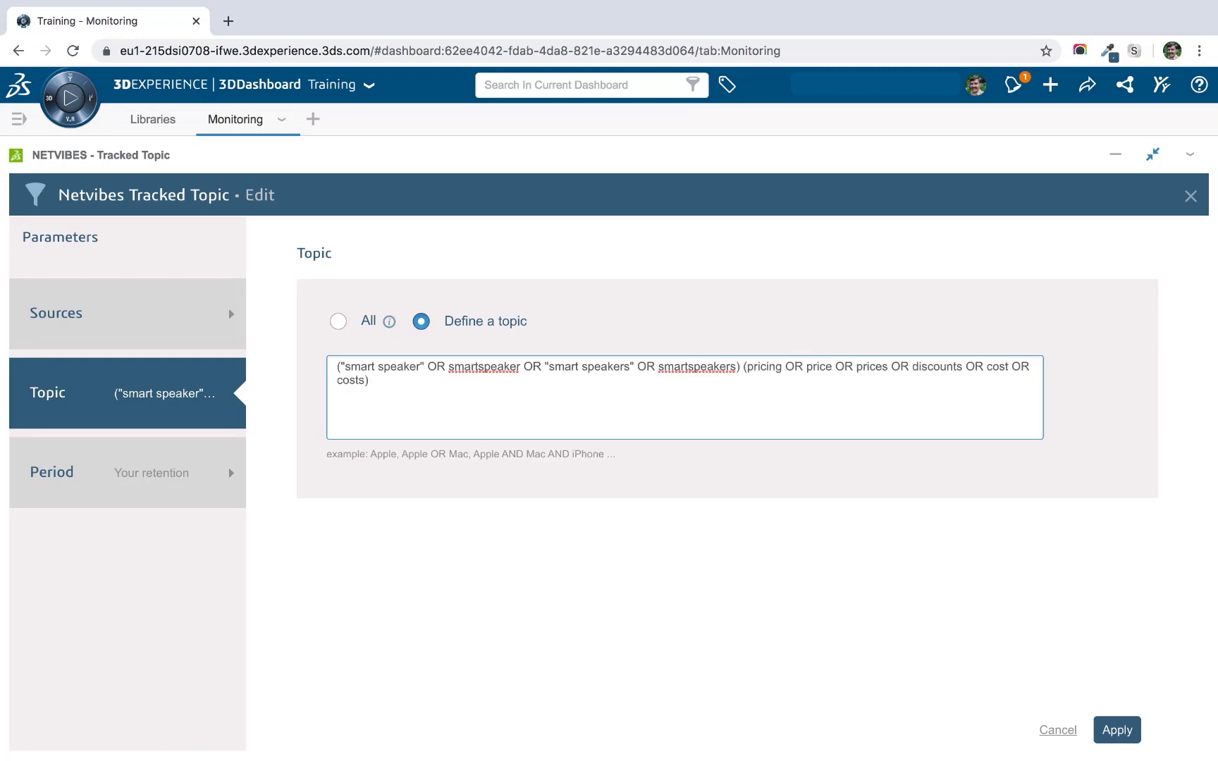
{"action": "type", "text": "NEAR"}
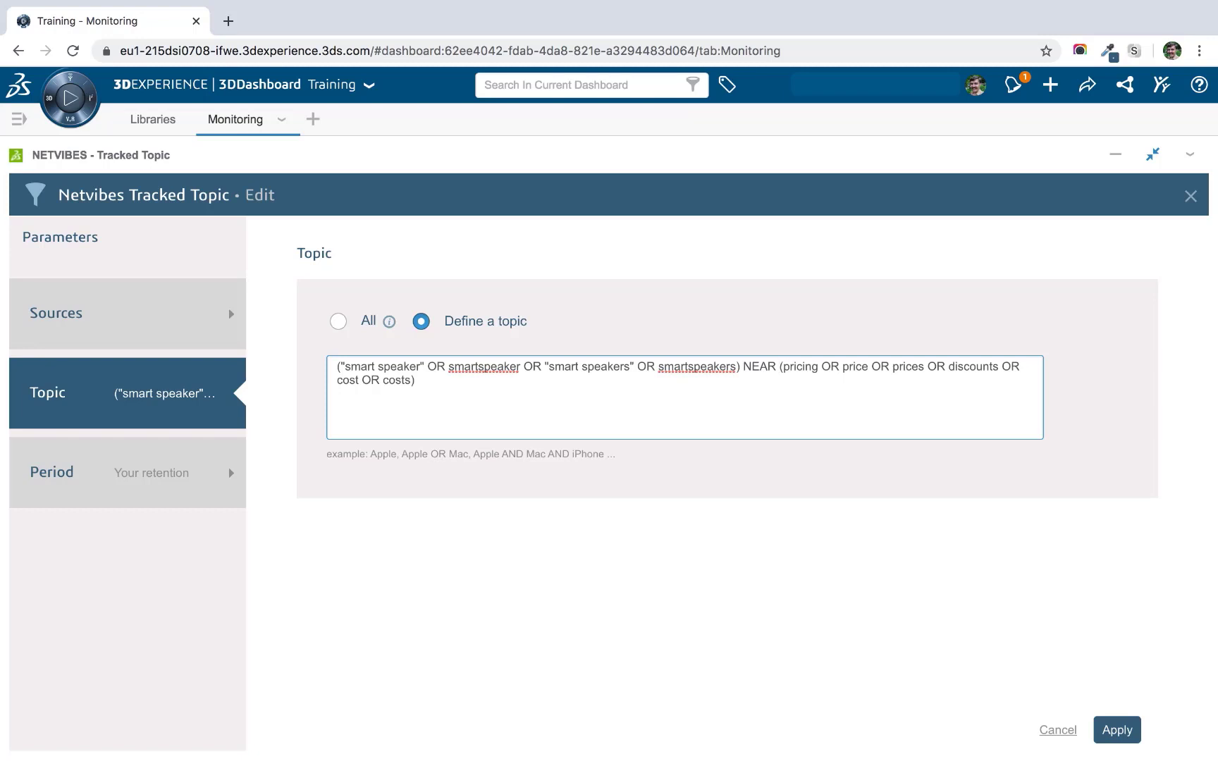
{"action": "key", "text": "Left"}
{"action": "type", "text": "/"}
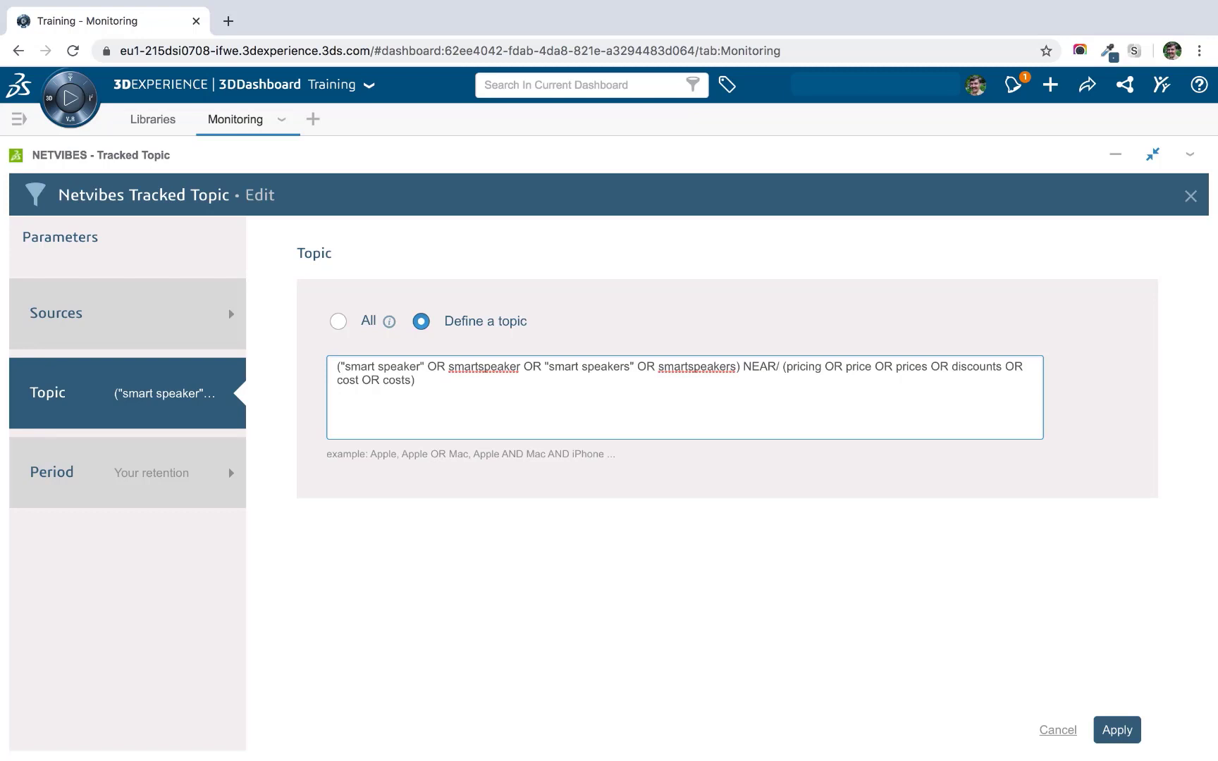
{"action": "type", "text": "5"}
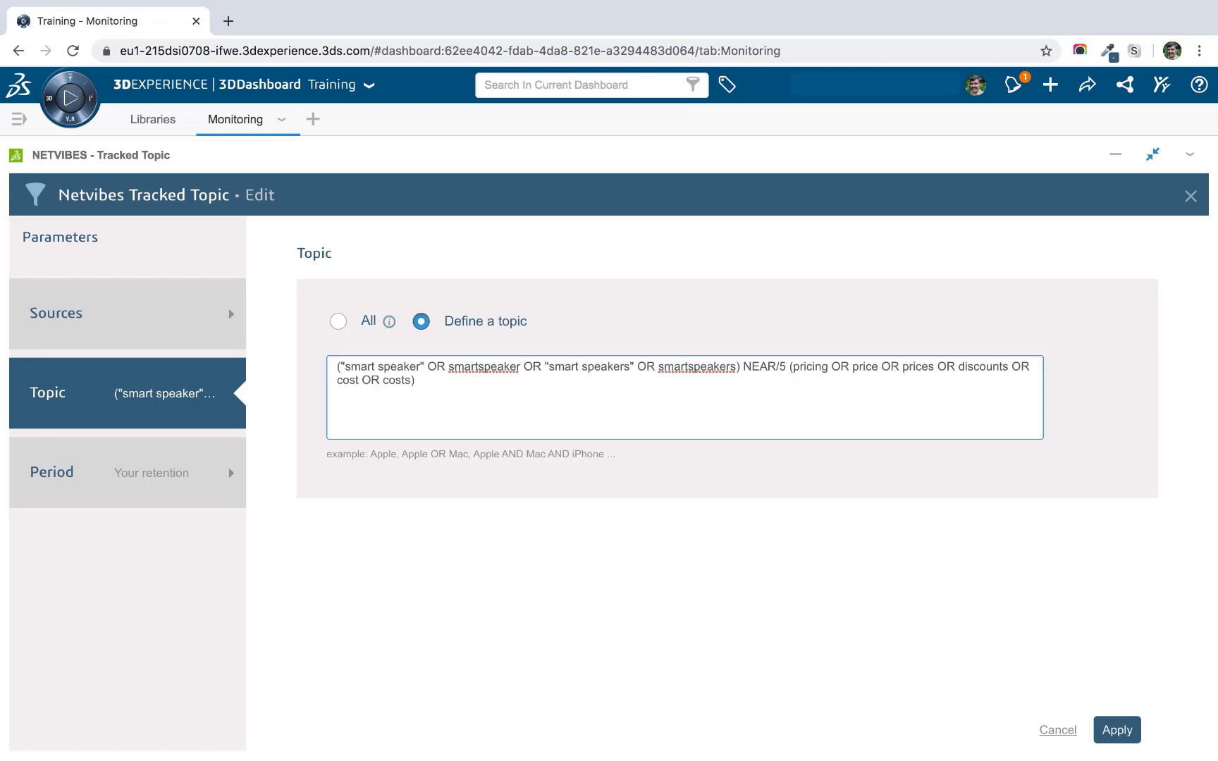
{"action": "key", "text": "BackSpace"}
{"action": "key", "text": "BackSpace"}
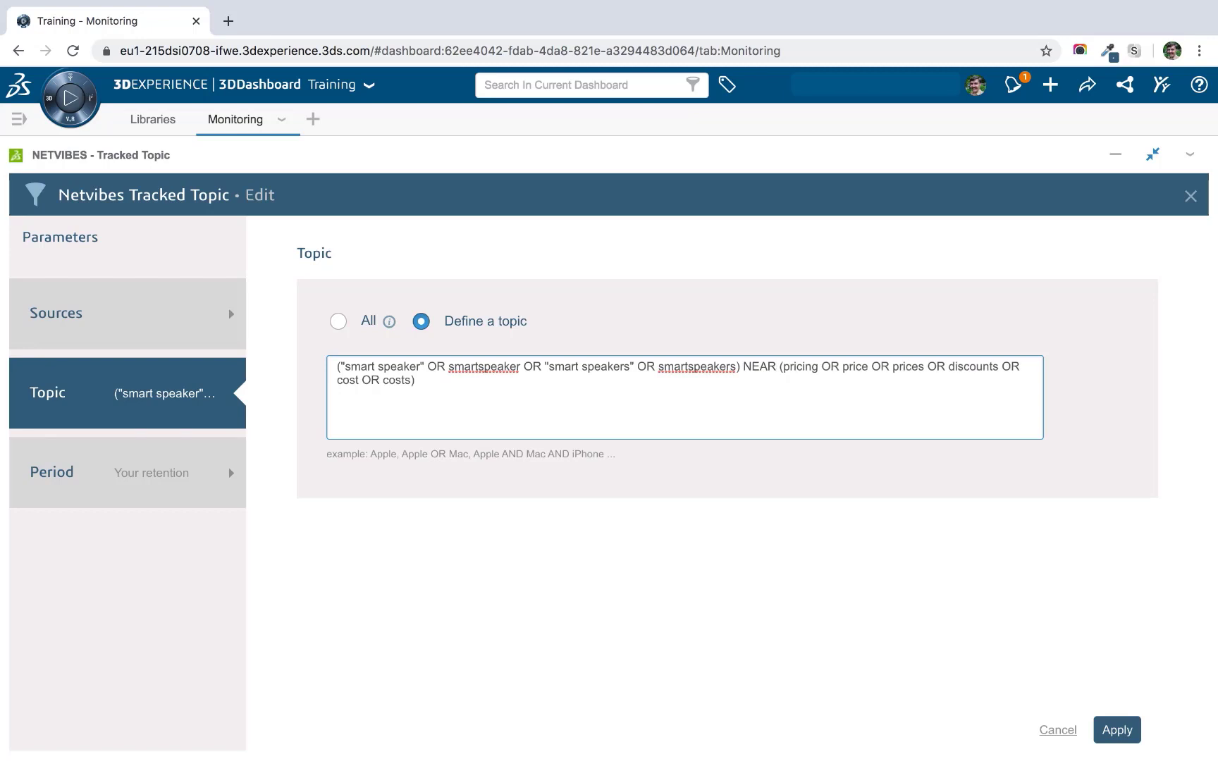
Step: Apply the NEAR-based topic query, narrowing the article list to 464 results
{"action": "left_click", "coordinate": [1119, 731]}
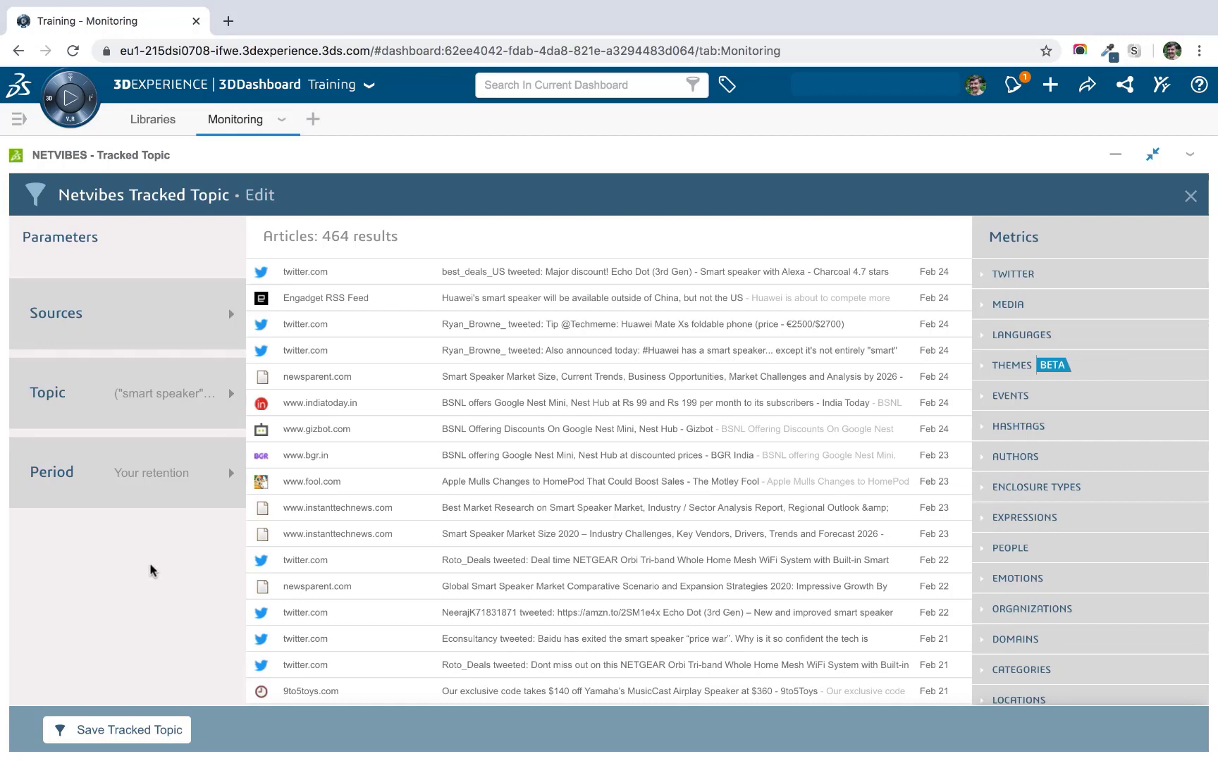
Step: Save the Tracked Topic to the Monitoring tab and enlarge the widget to show more articles
{"action": "left_click", "coordinate": [129, 733]}
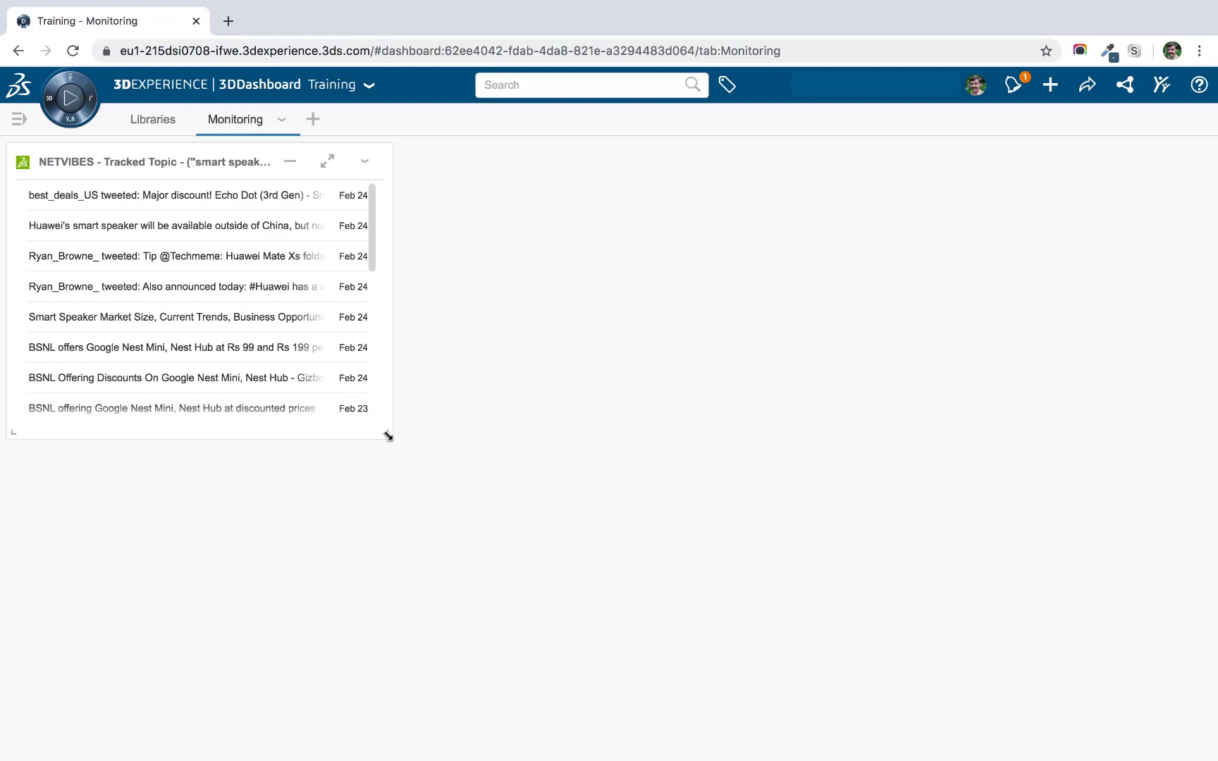
{"action": "left_click_drag", "start_coordinate": [387, 434], "coordinate": [606, 674]}
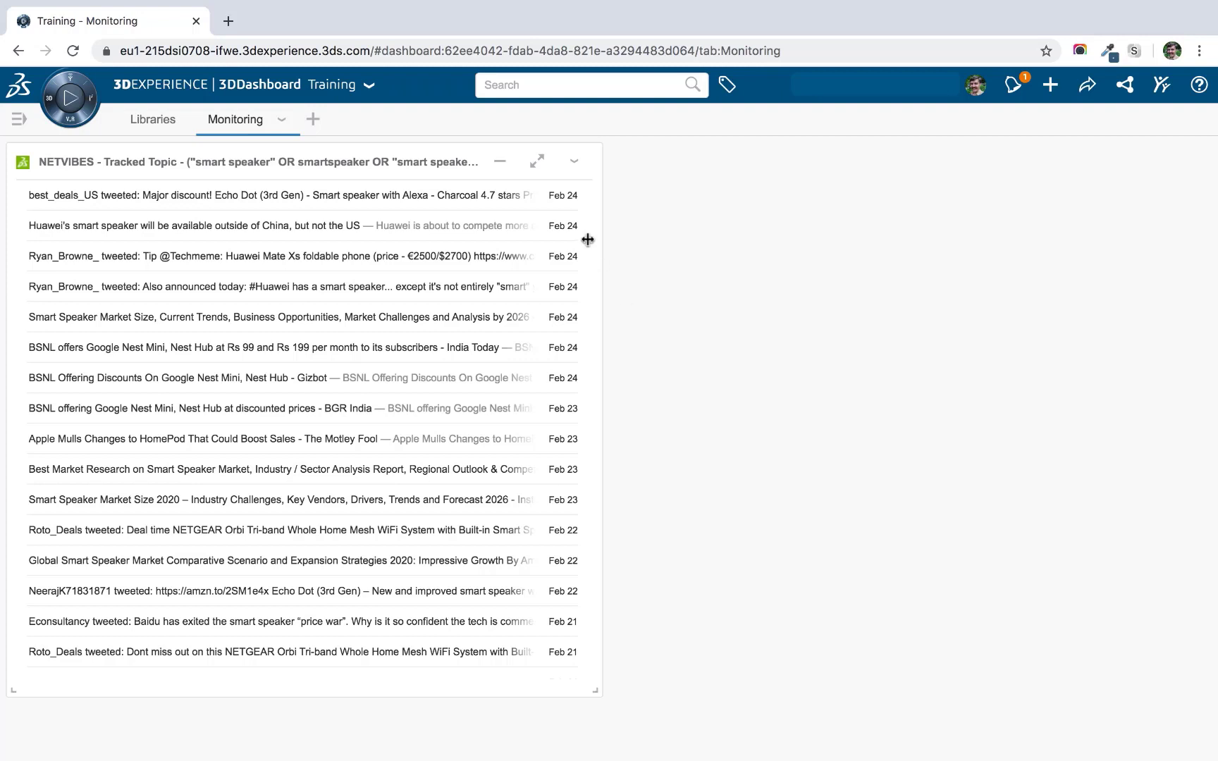
{"action": "left_click", "coordinate": [570, 170]}
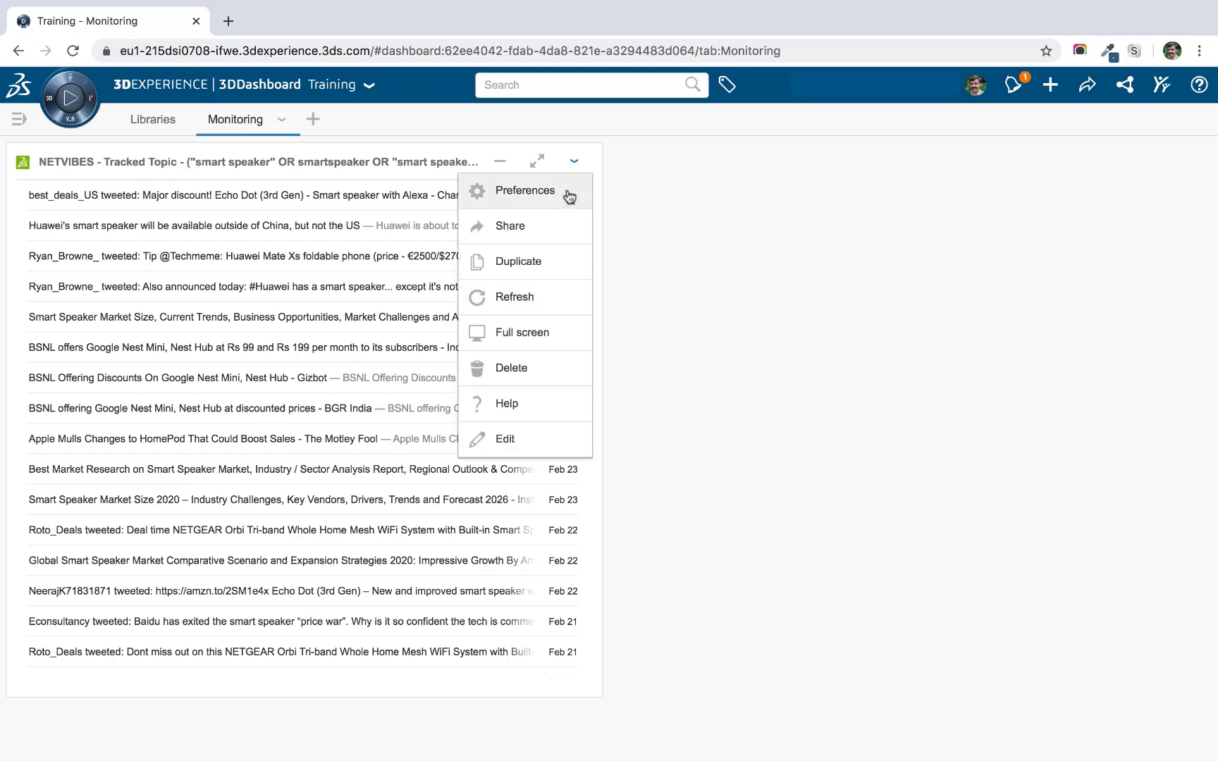
Step: Title the widget 'Smart Speaker articles' in its preferences and save
{"action": "left_click", "coordinate": [568, 189]}
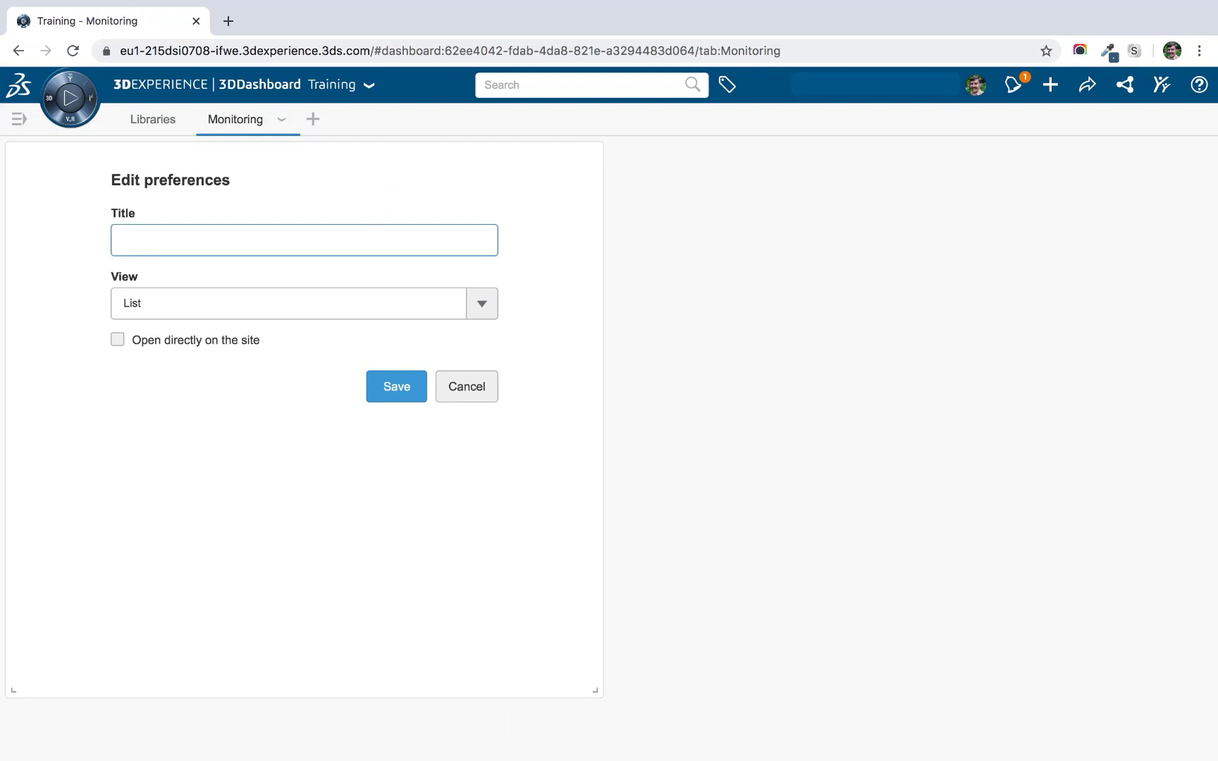
{"action": "type", "text": "Smart Speaker articles"}
{"action": "left_click", "coordinate": [406, 385]}
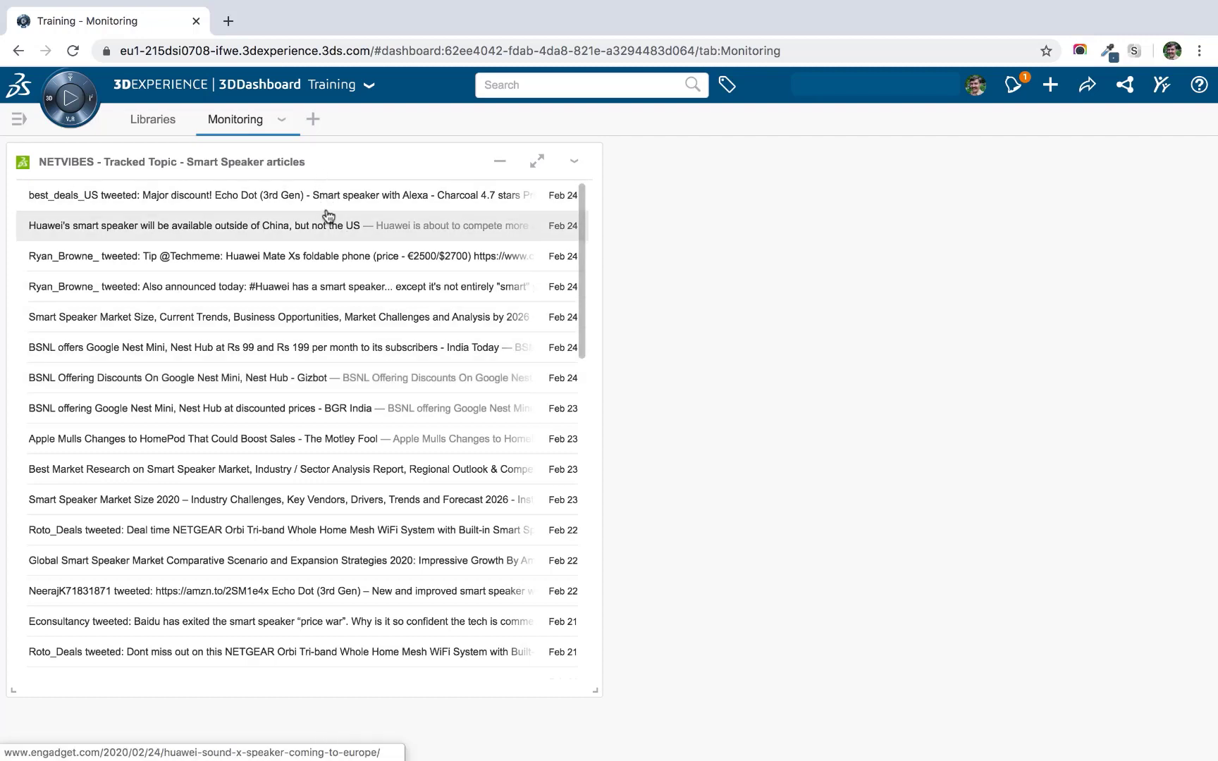
Step: Open the Echo Dot discount tweet article from the widget's list
{"action": "scroll", "coordinate": [359, 361], "scroll_direction": "down", "scroll_amount": 15}
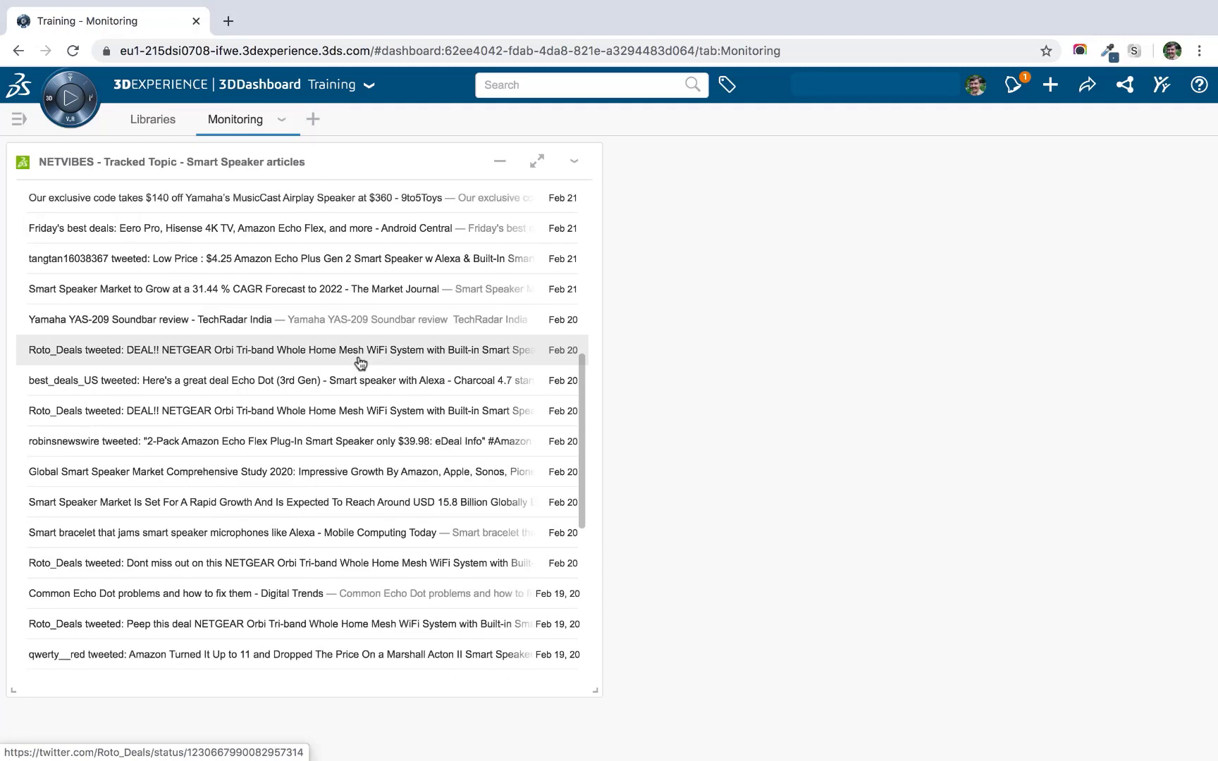
{"action": "scroll", "coordinate": [351, 321], "scroll_direction": "down", "scroll_amount": 5}
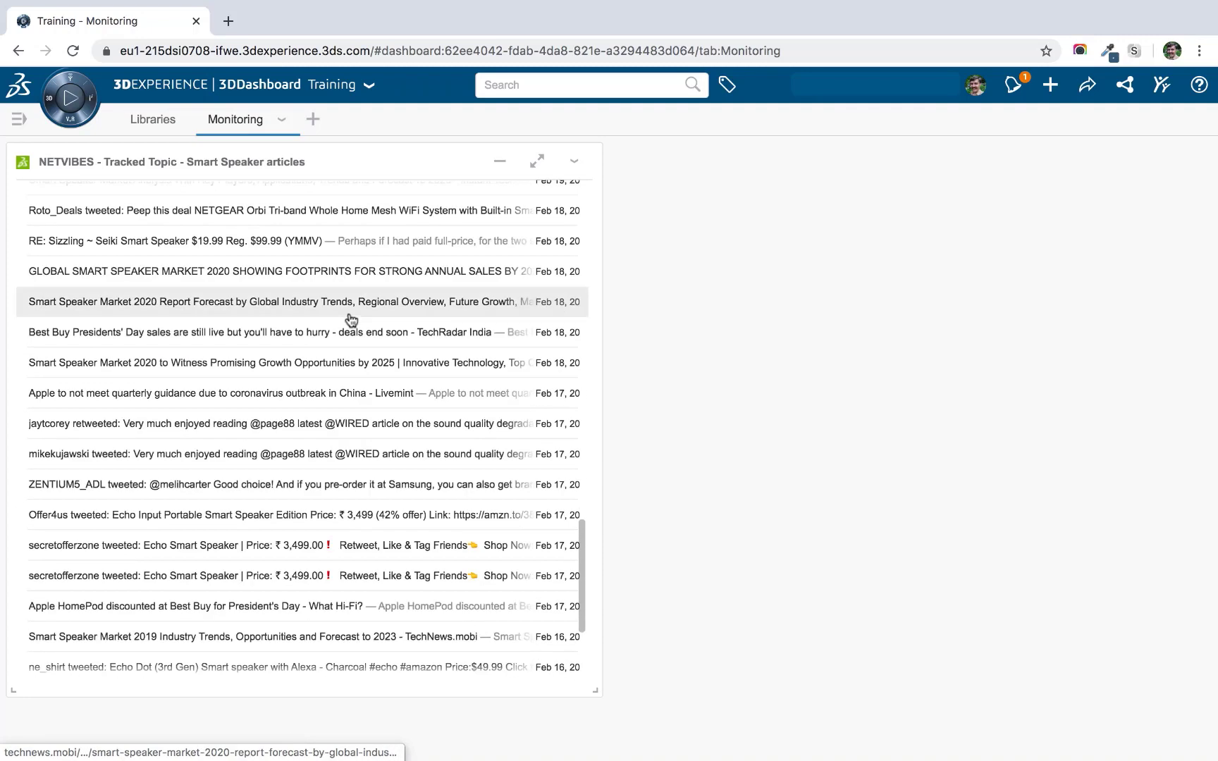
{"action": "scroll", "coordinate": [351, 320], "scroll_direction": "down", "scroll_amount": 3}
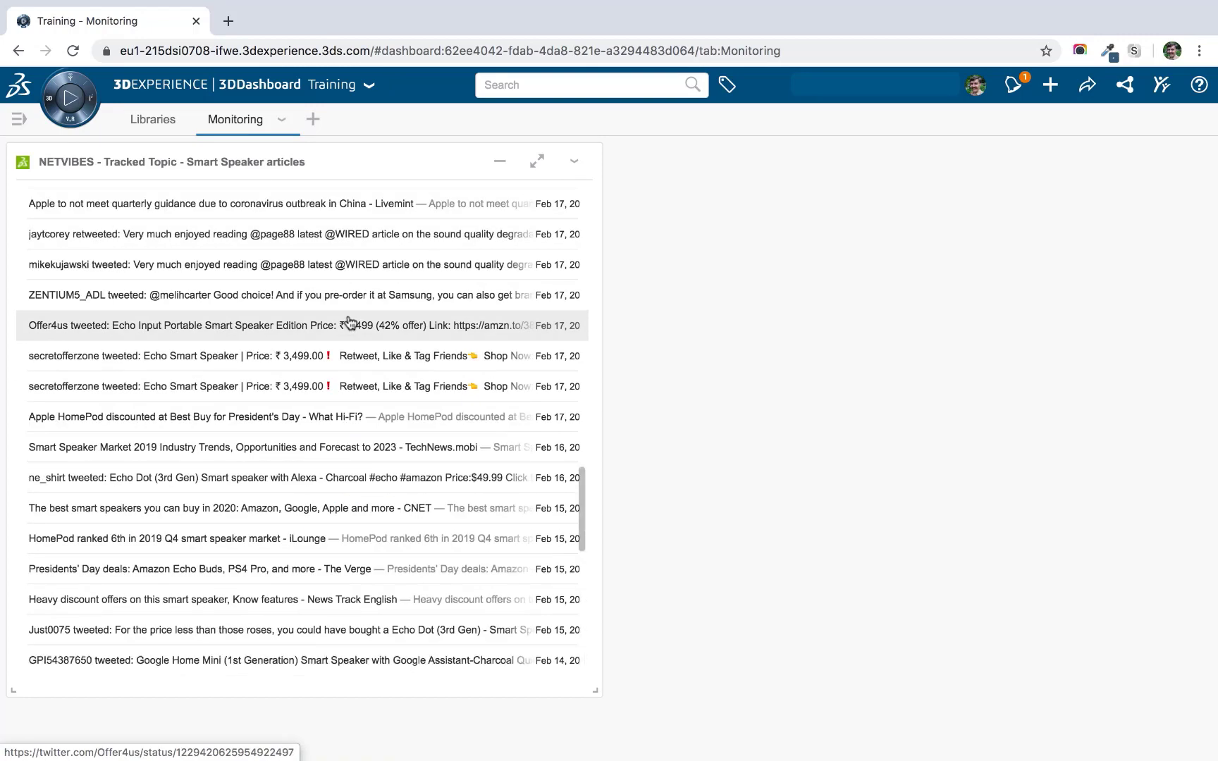
{"action": "scroll", "coordinate": [351, 321], "scroll_direction": "up", "scroll_amount": 20}
{"action": "left_click", "coordinate": [299, 199]}
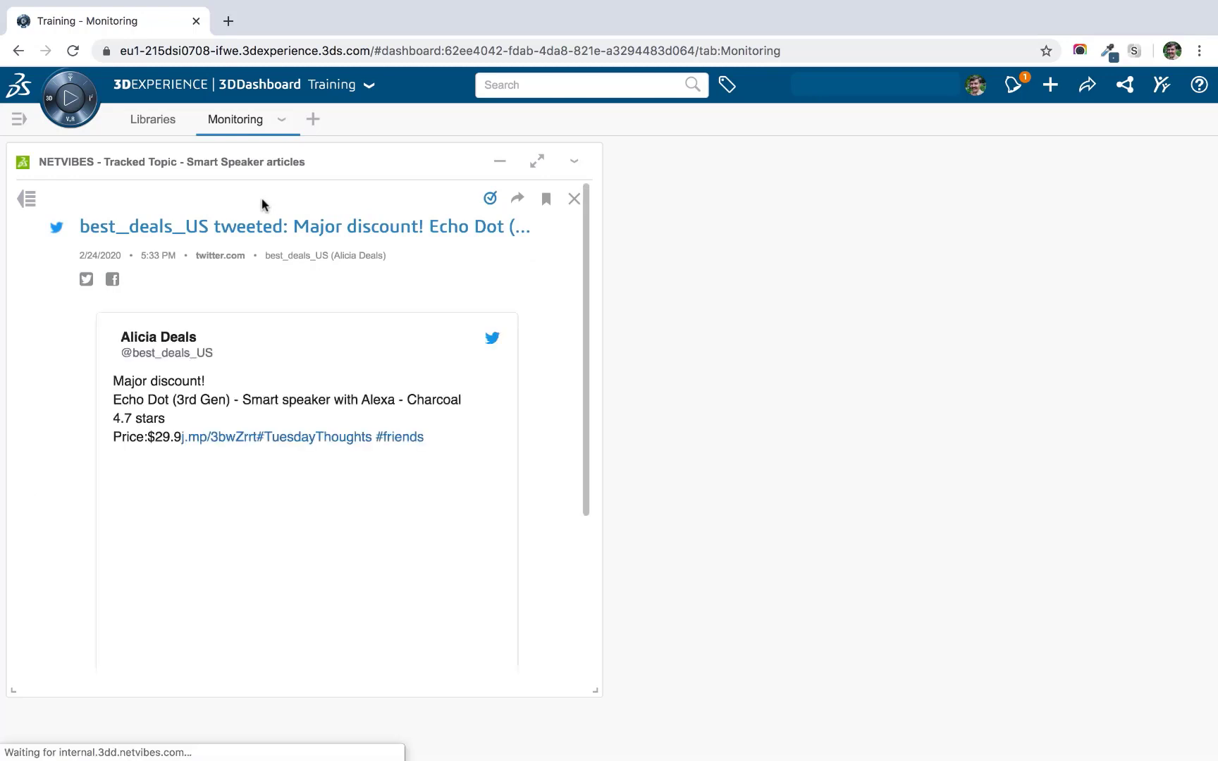
{"action": "scroll", "coordinate": [483, 313], "scroll_direction": "down", "scroll_amount": 1}
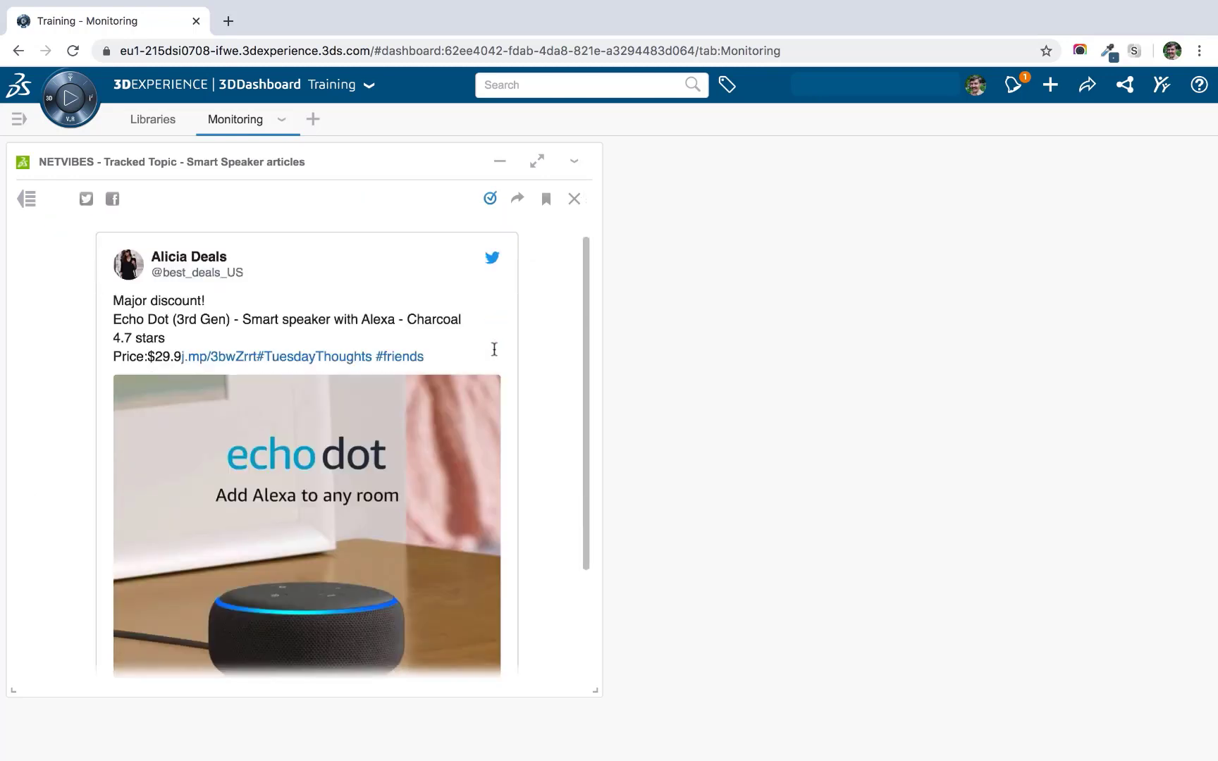
{"action": "scroll", "coordinate": [520, 303], "scroll_direction": "down", "scroll_amount": 1}
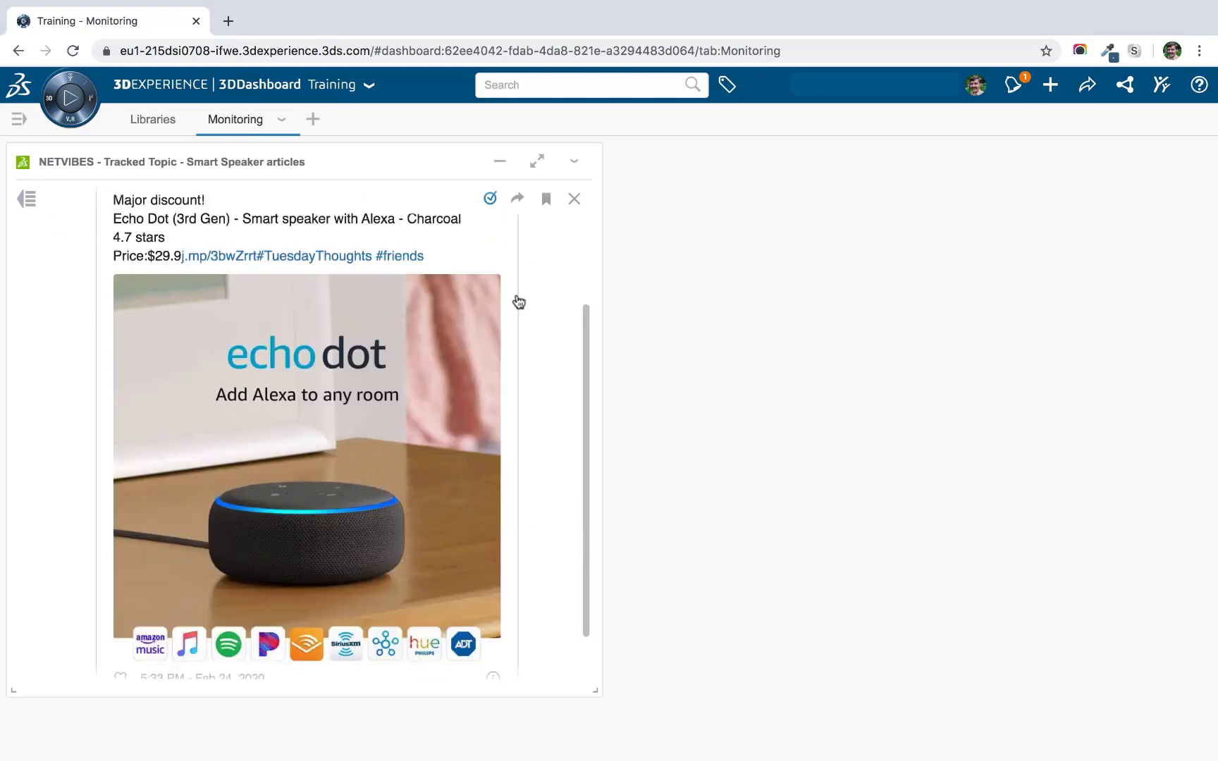
{"action": "scroll", "coordinate": [525, 519], "scroll_direction": "up", "scroll_amount": 2}
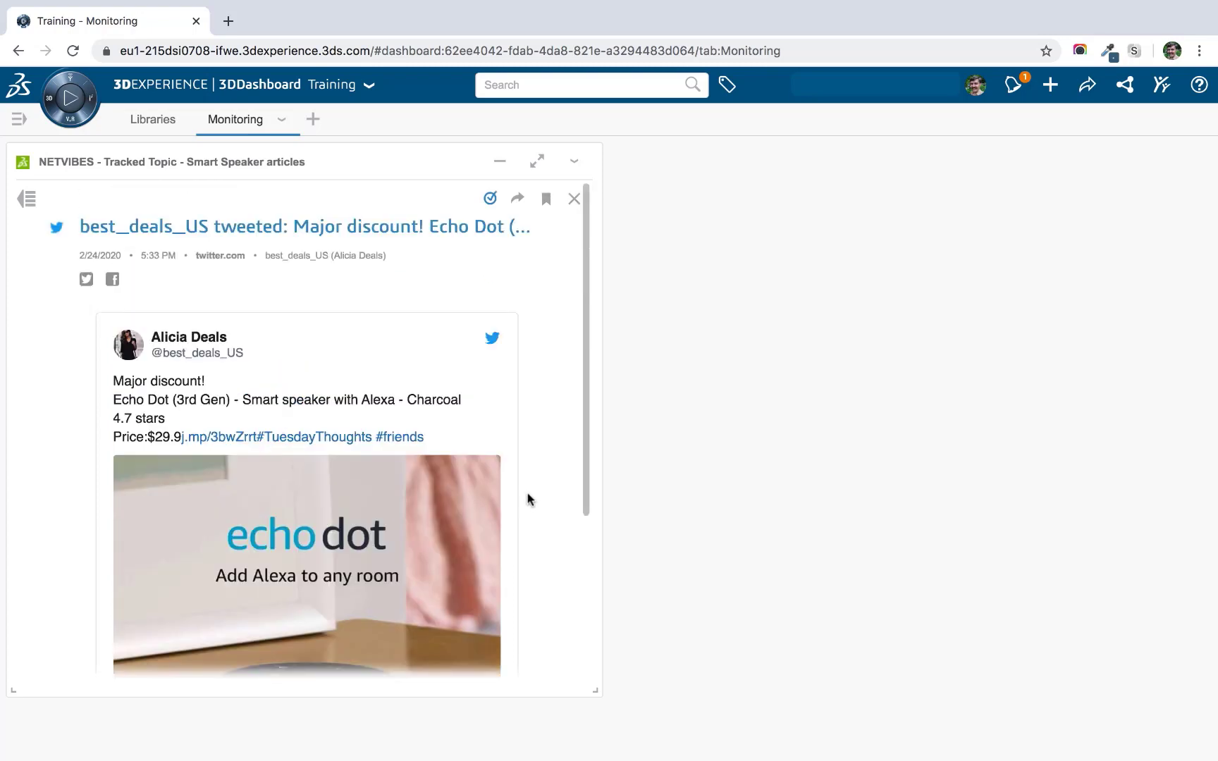
Step: Maximize the widget to show the Echo Dot tweet beside the scrollable headline list
{"action": "left_click", "coordinate": [539, 164]}
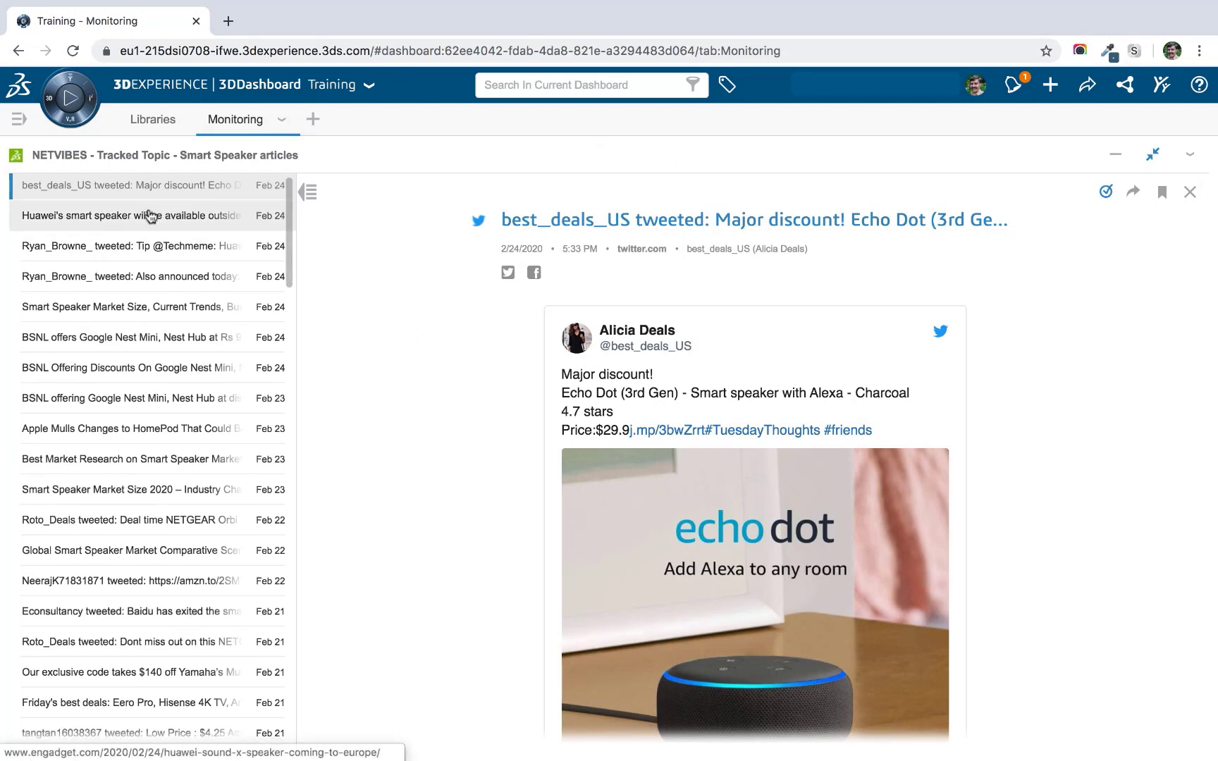
{"action": "scroll", "coordinate": [151, 211], "scroll_direction": "down", "scroll_amount": 15}
{"action": "scroll", "coordinate": [150, 215], "scroll_direction": "down", "scroll_amount": 15}
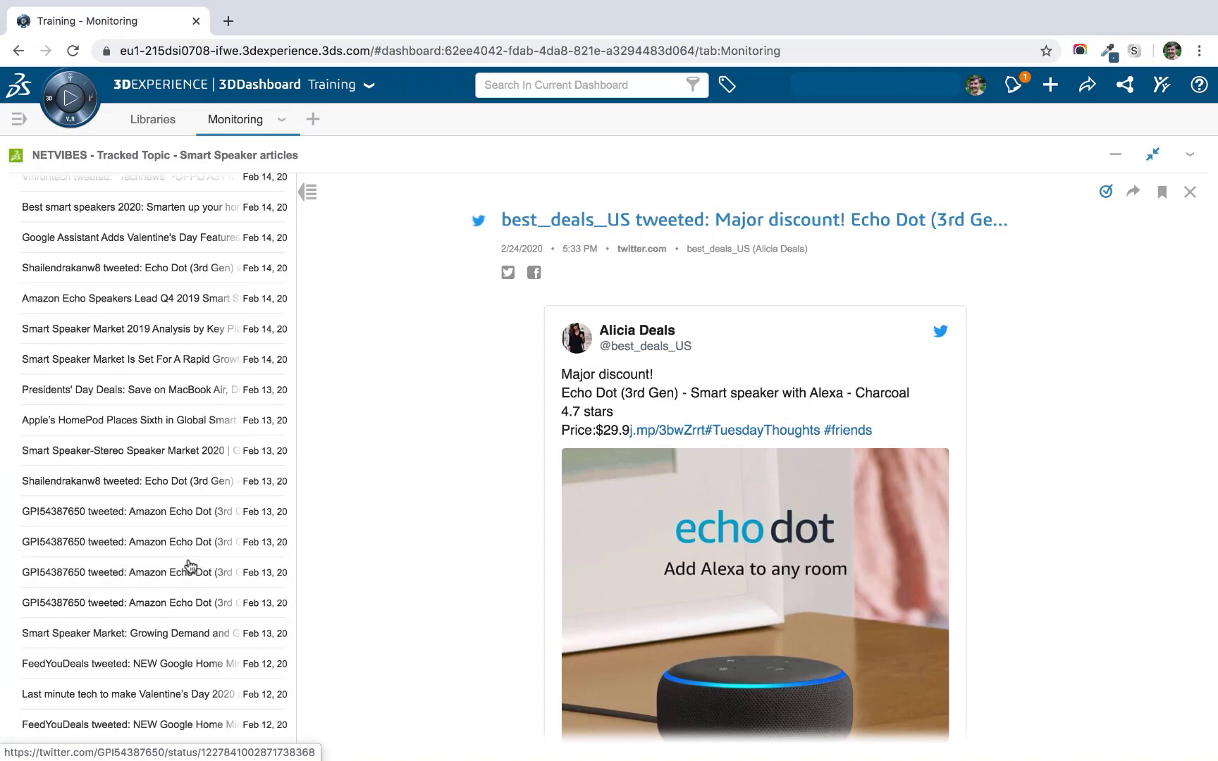
{"action": "scroll", "coordinate": [190, 566], "scroll_direction": "up", "scroll_amount": 20}
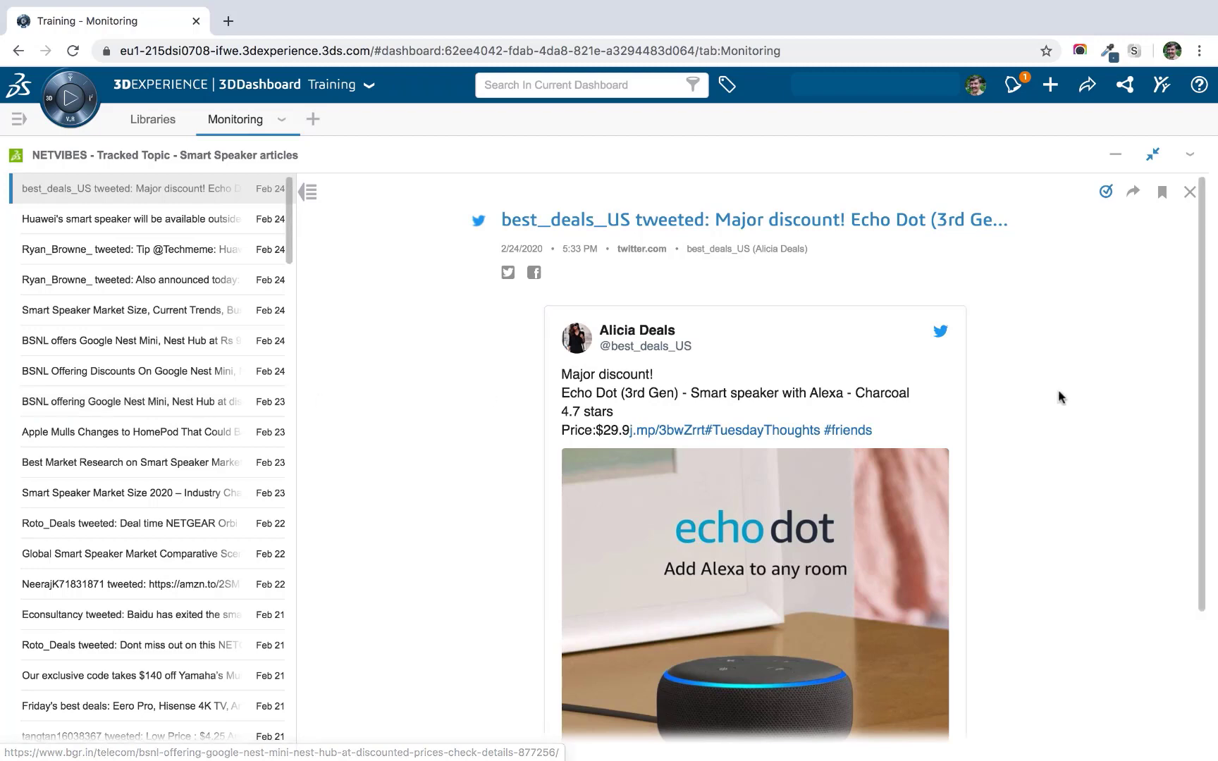
Step: Restore the widget, close the article, and save the View preference as Normal
{"action": "left_click", "coordinate": [1153, 156]}
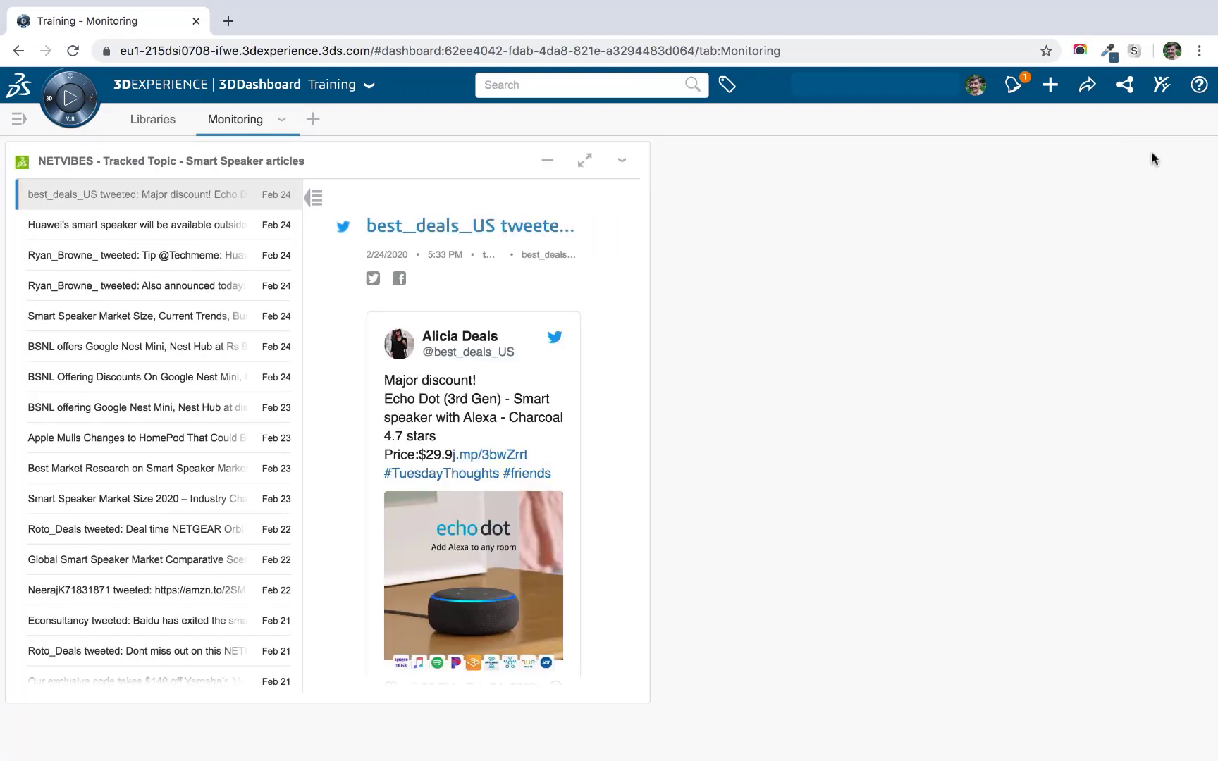
{"action": "left_click", "coordinate": [564, 201]}
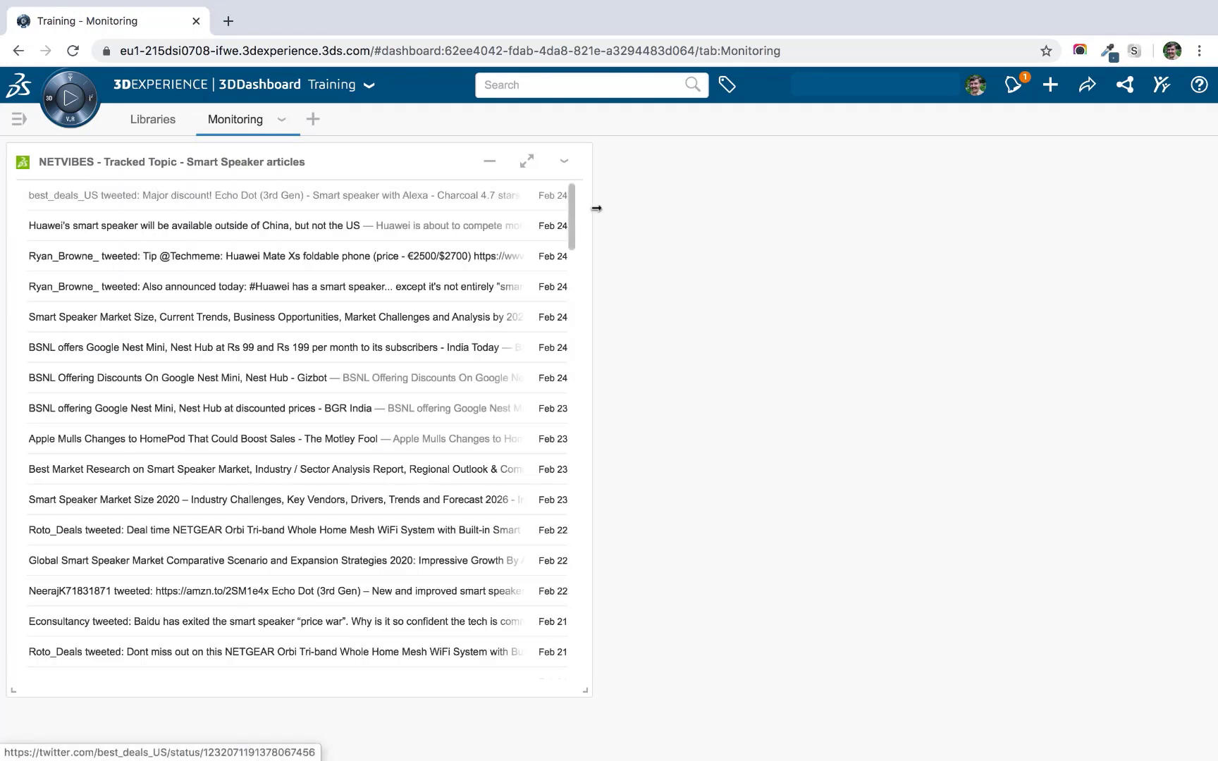
{"action": "left_click", "coordinate": [564, 162]}
{"action": "left_click", "coordinate": [566, 190]}
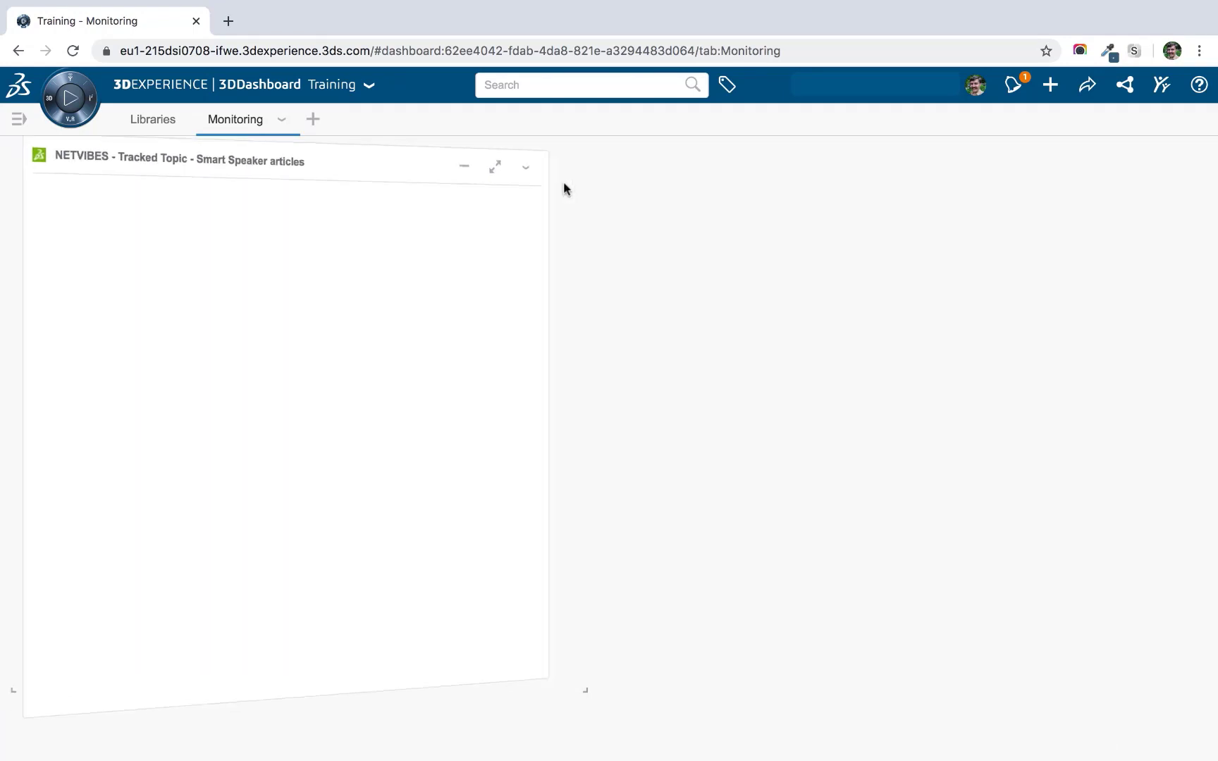
{"action": "left_click", "coordinate": [471, 309]}
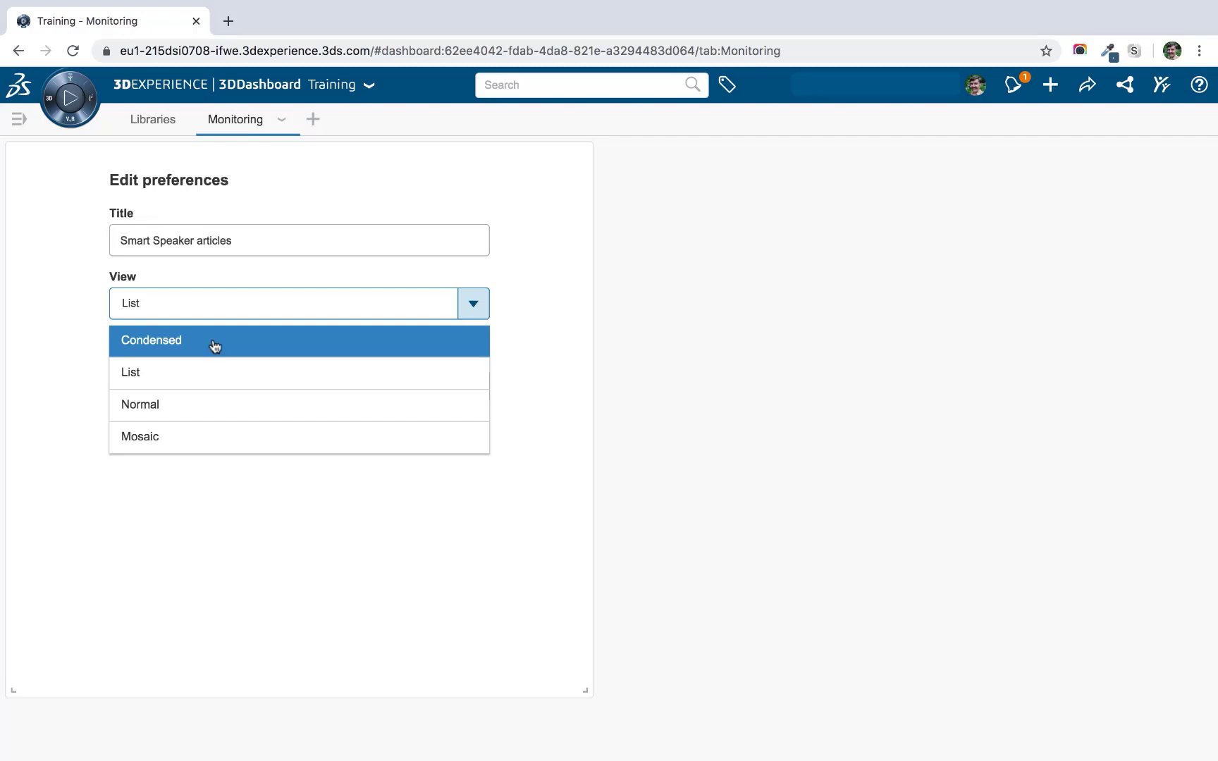
{"action": "left_click", "coordinate": [240, 407]}
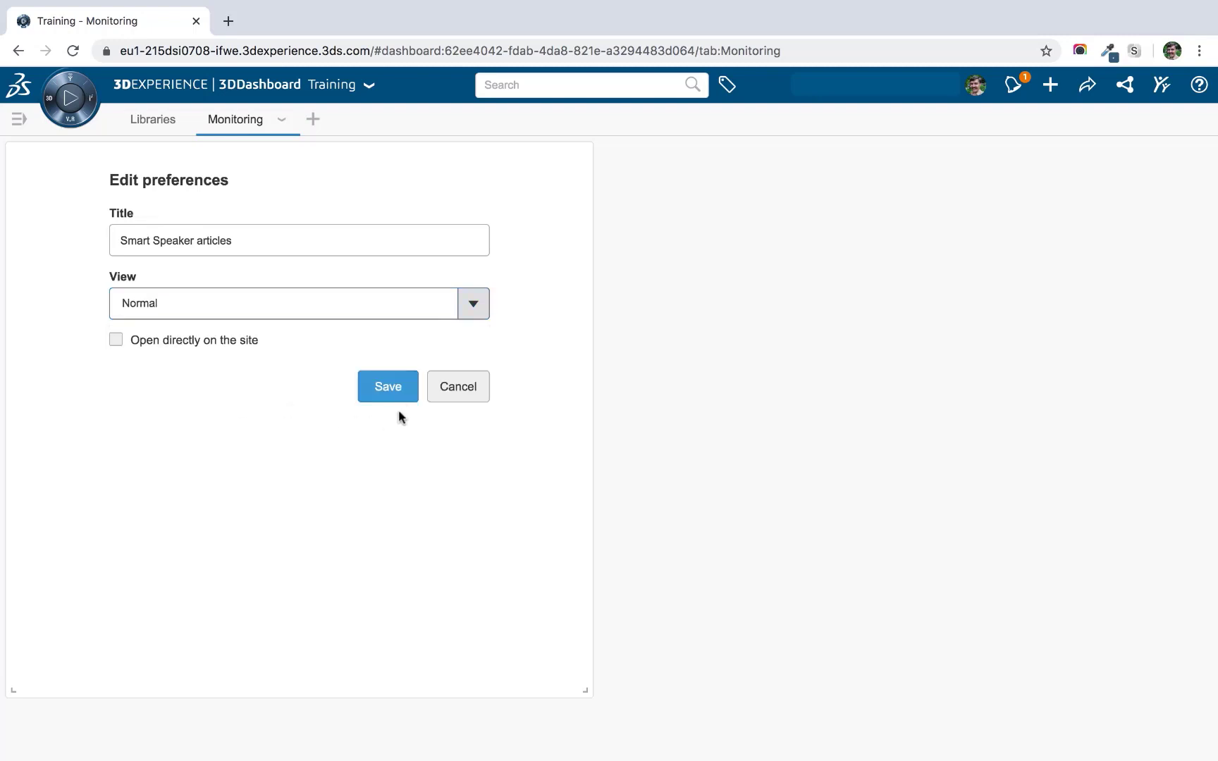
{"action": "left_click", "coordinate": [389, 388]}
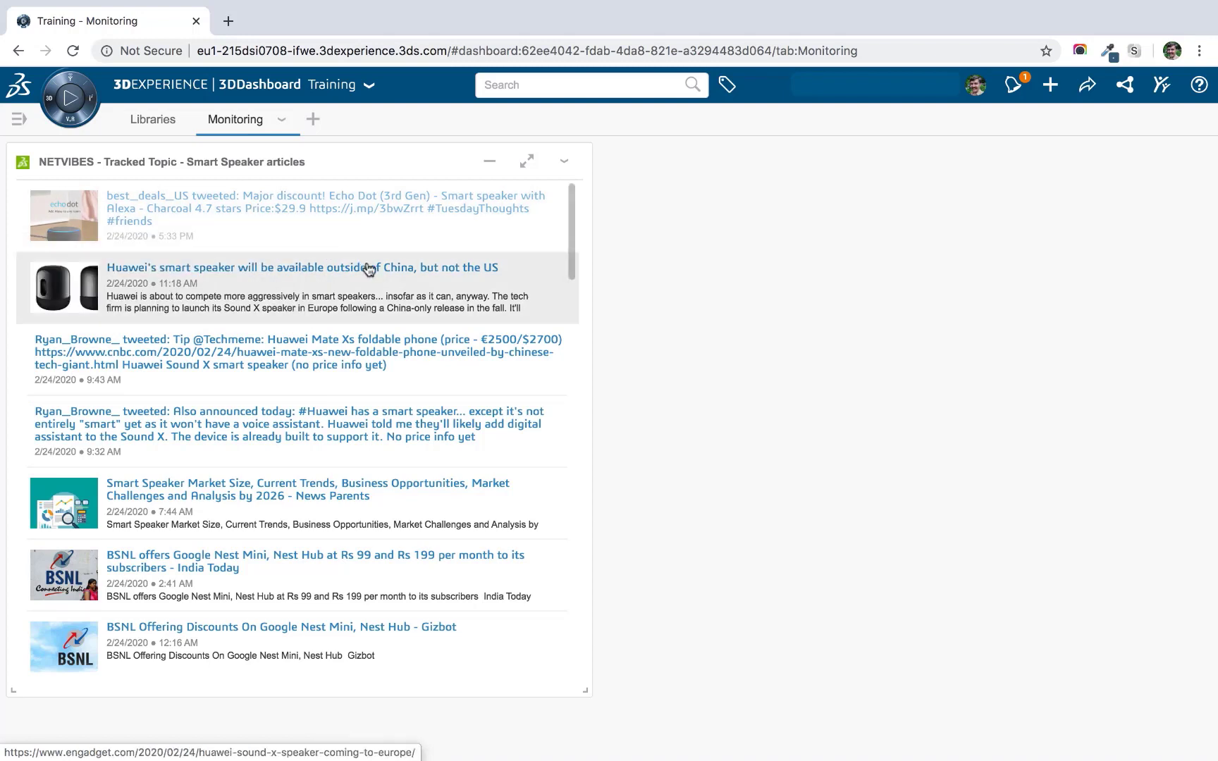
Step: Switch the Smart Speaker articles widget's View preference to Mosaic and browse the image tiles
{"action": "left_click", "coordinate": [567, 166]}
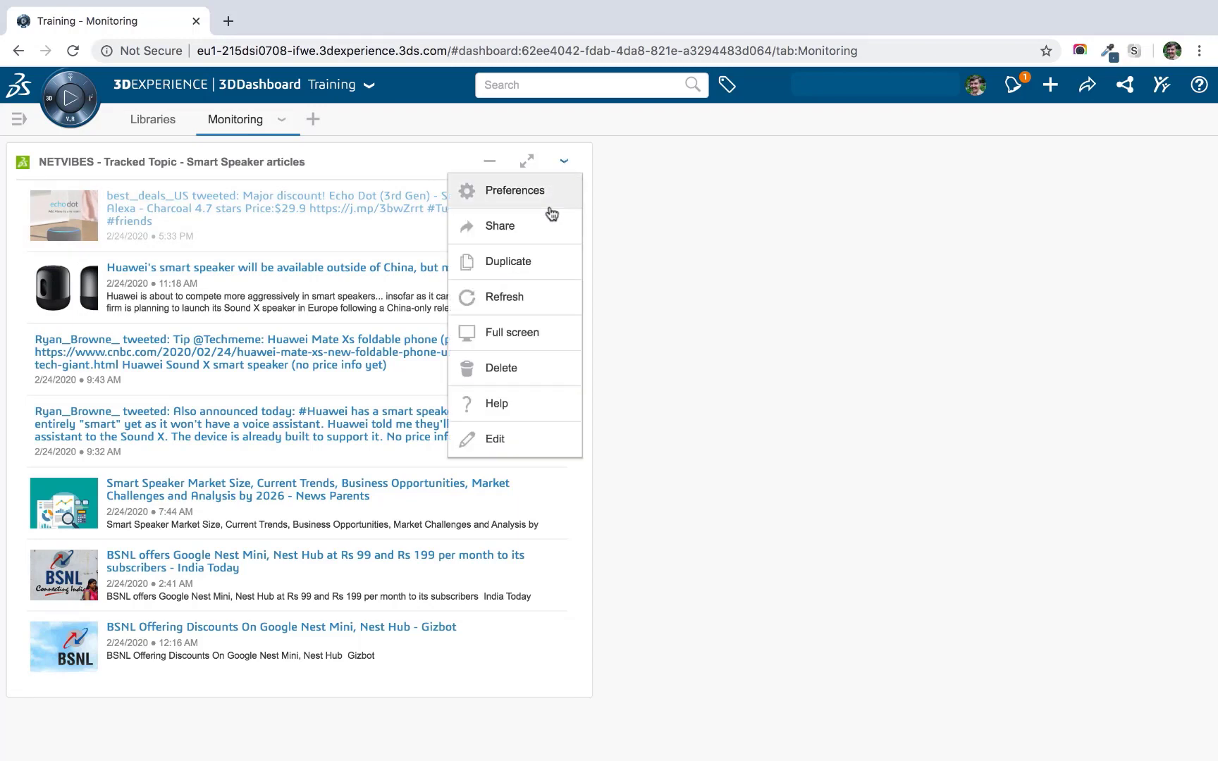
{"action": "left_click", "coordinate": [529, 195]}
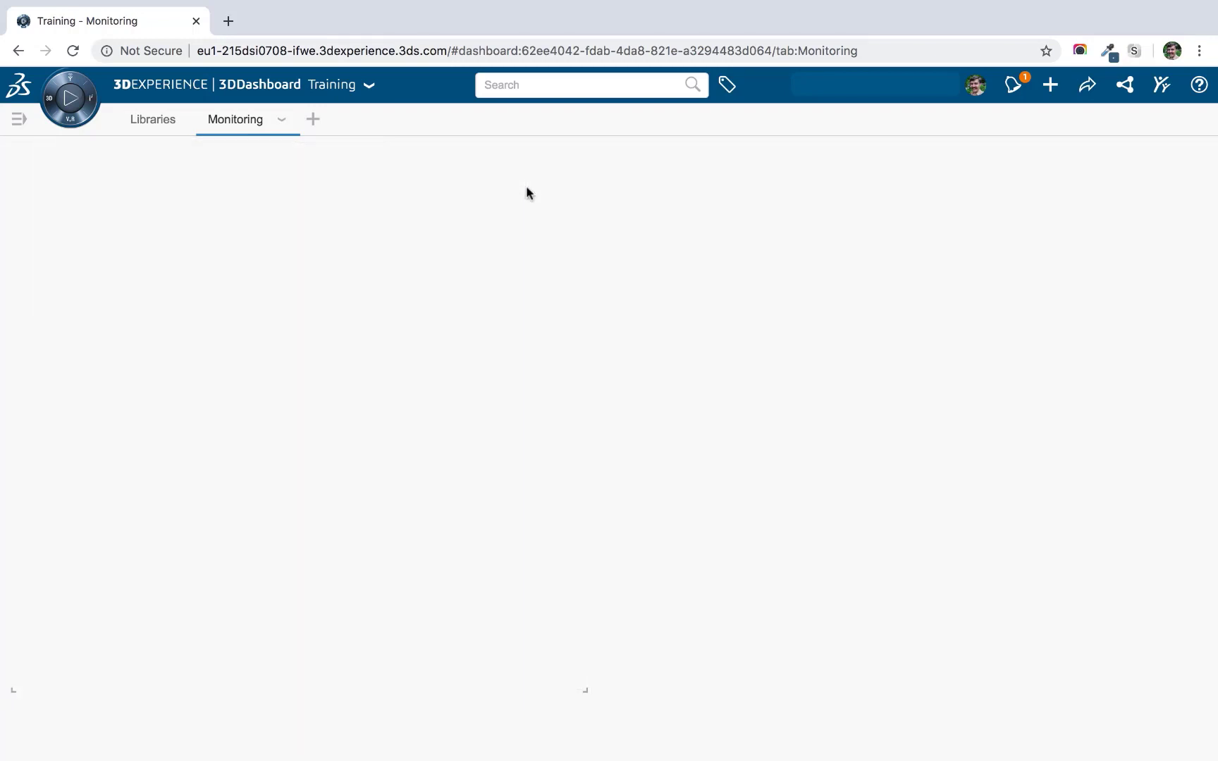
{"action": "left_click", "coordinate": [471, 303]}
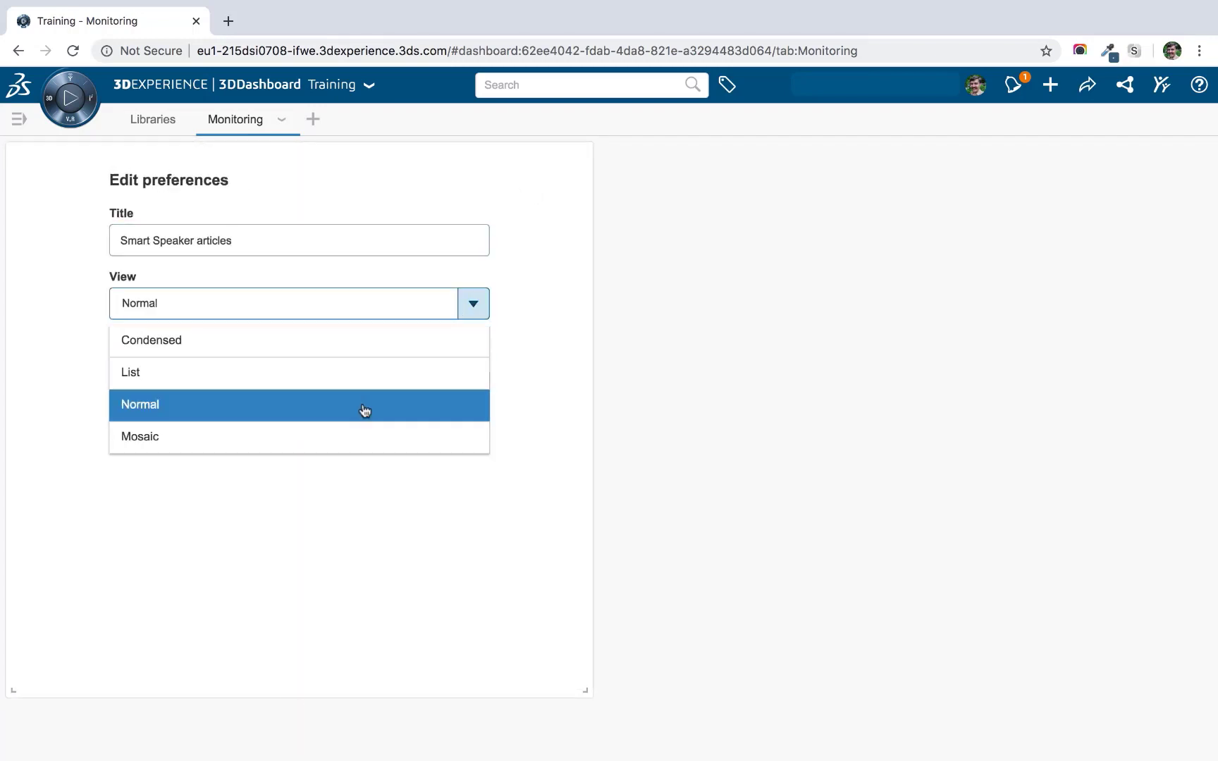
{"action": "left_click", "coordinate": [348, 432]}
{"action": "left_click", "coordinate": [383, 389]}
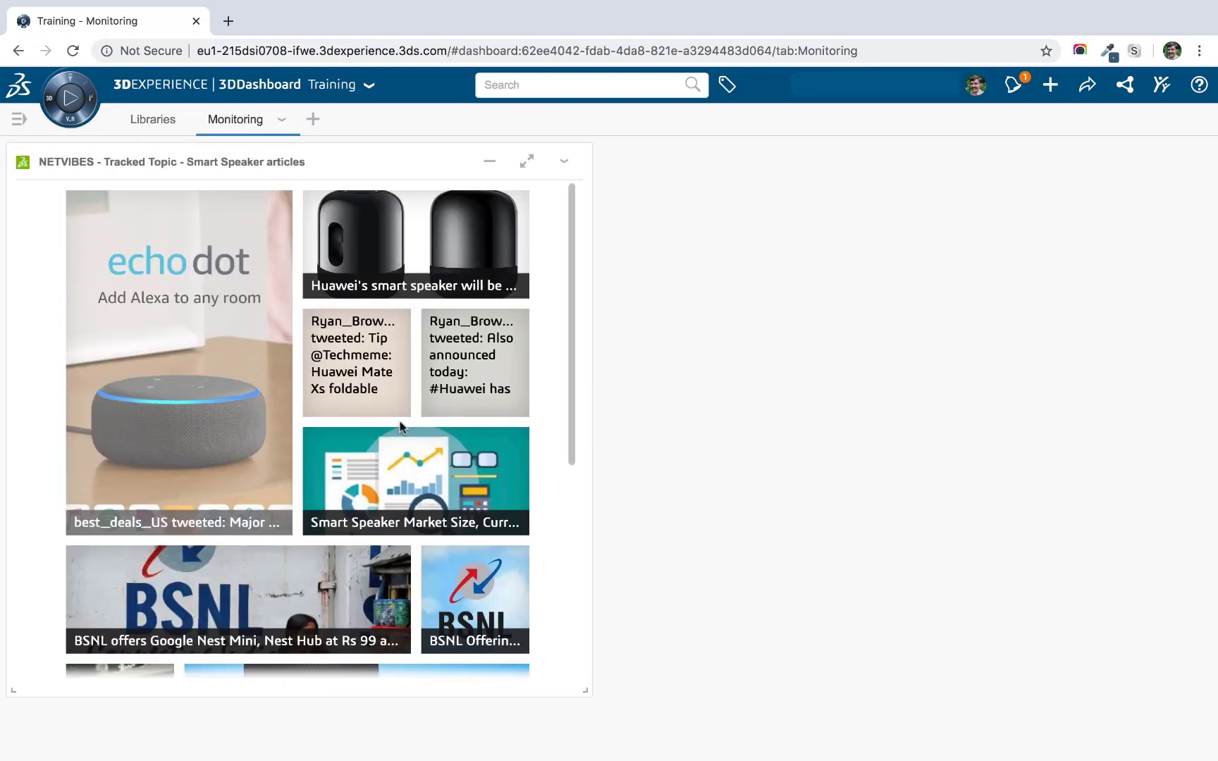
{"action": "scroll", "coordinate": [400, 426], "scroll_direction": "down", "scroll_amount": 5}
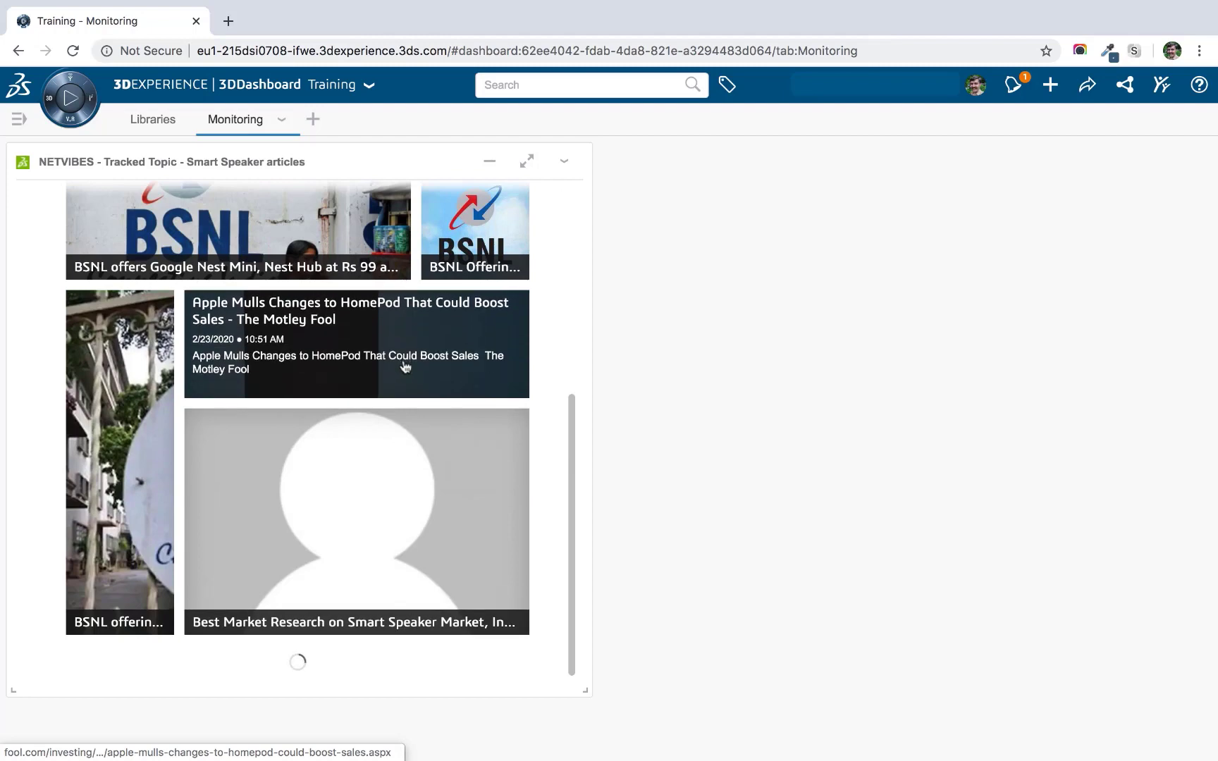
{"action": "scroll", "coordinate": [530, 470], "scroll_direction": "down", "scroll_amount": 8}
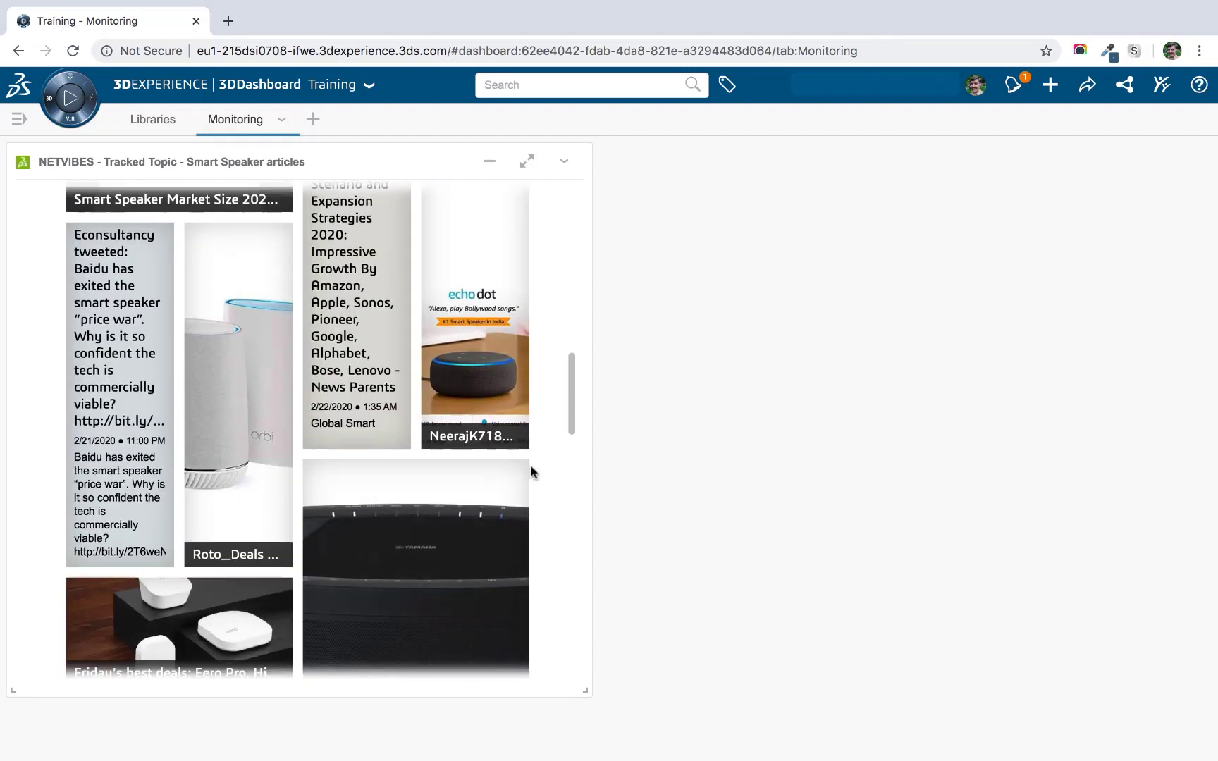
{"action": "scroll", "coordinate": [531, 472], "scroll_direction": "down", "scroll_amount": 2}
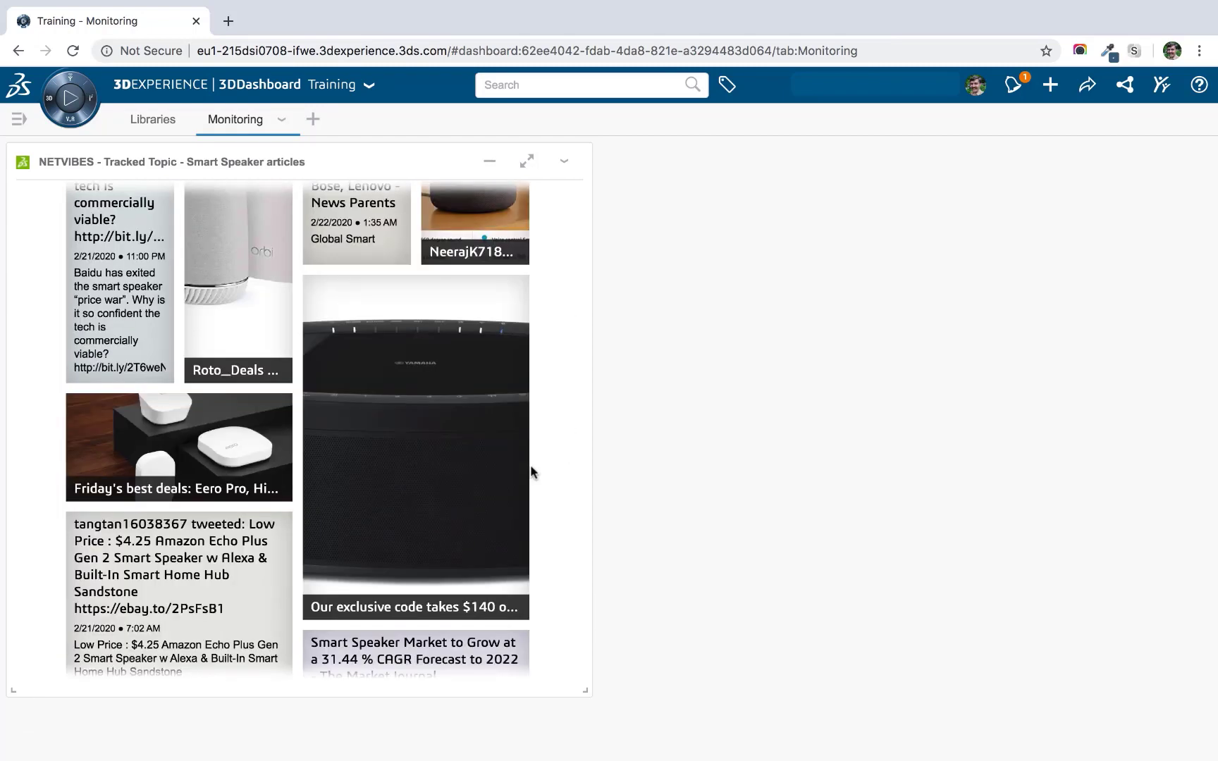
{"action": "scroll", "coordinate": [530, 471], "scroll_direction": "up", "scroll_amount": 10}
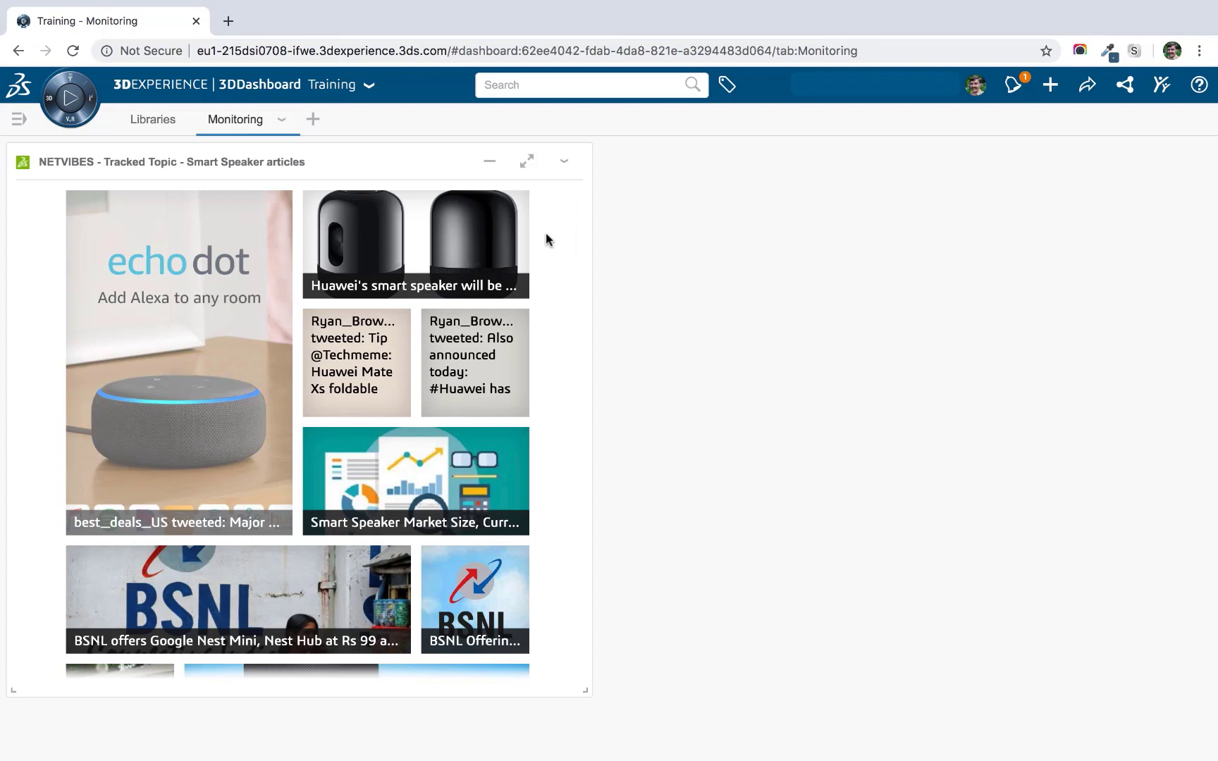
Step: Open the Echo Dot discount tweet, maximize the widget, and show the tweet's sharing options
{"action": "left_click", "coordinate": [170, 267]}
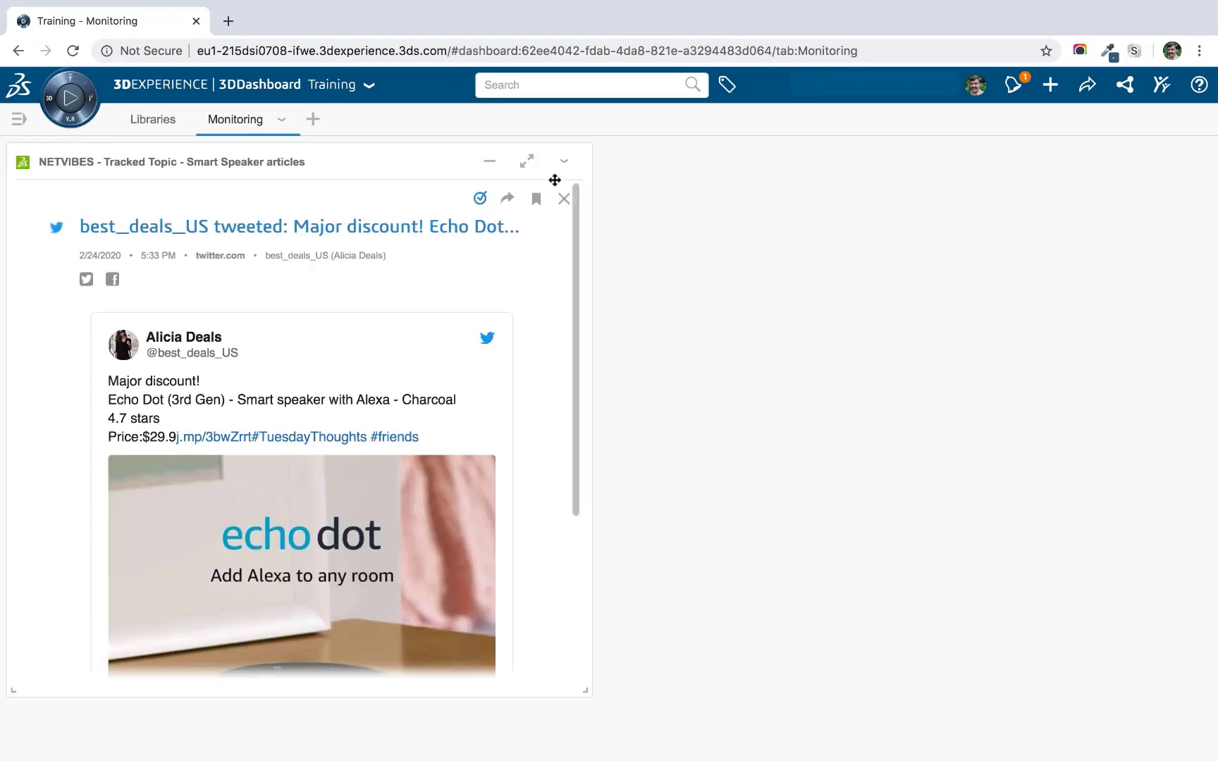
{"action": "left_click", "coordinate": [527, 162]}
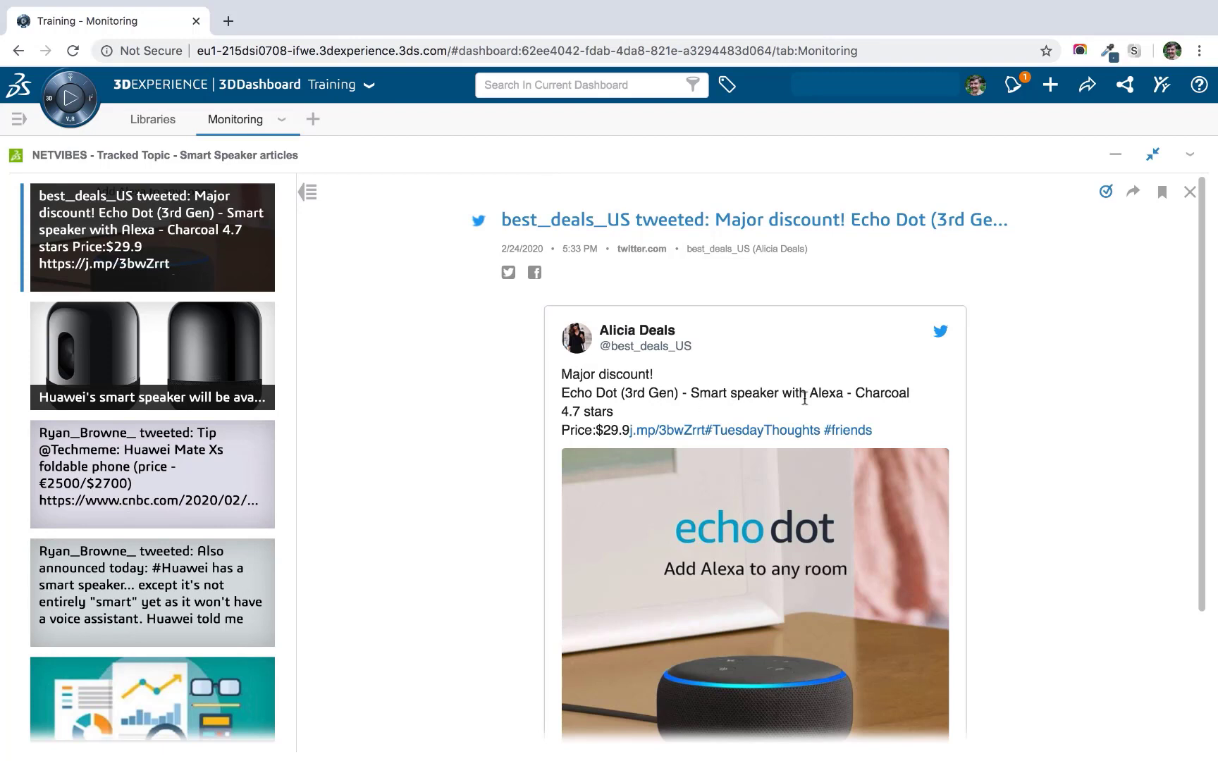
{"action": "left_click", "coordinate": [1132, 192]}
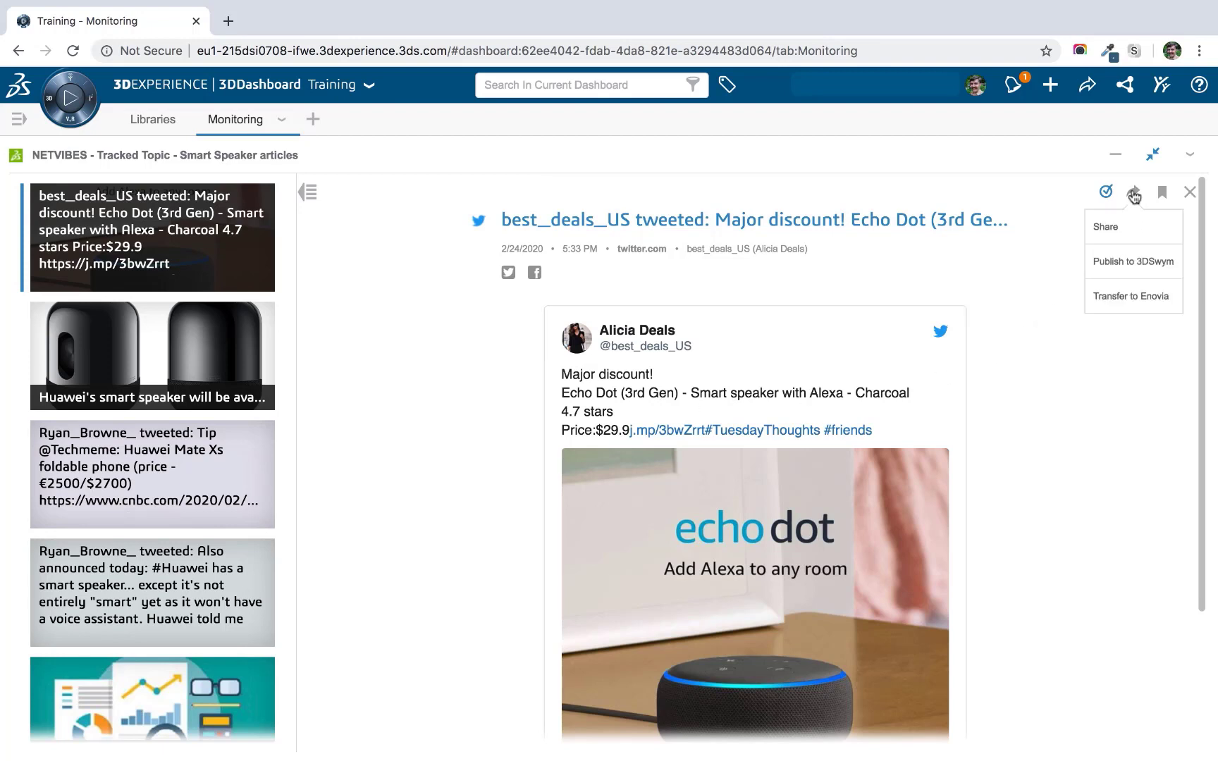
Step: Start a Publish to 3DSwym post targeting the NETVIBES Demo community
{"action": "left_click", "coordinate": [1137, 265]}
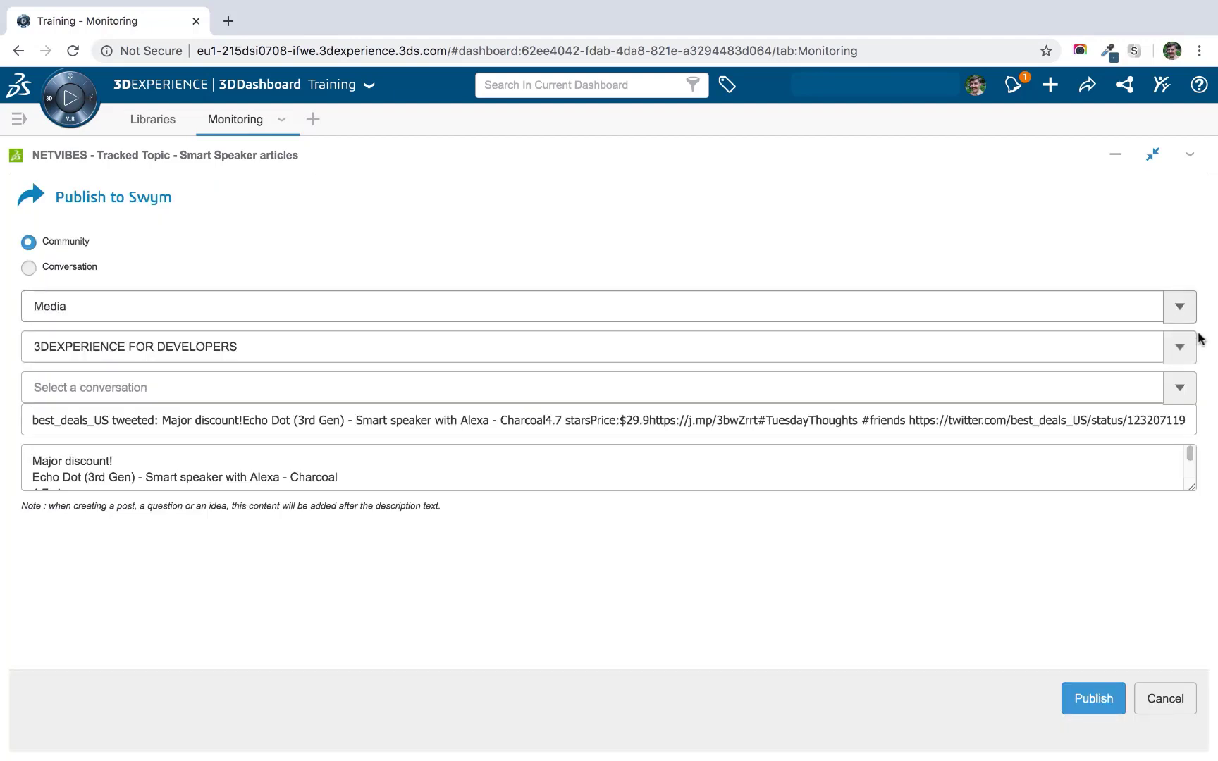
{"action": "left_click", "coordinate": [1191, 356]}
{"action": "scroll", "coordinate": [420, 483], "scroll_direction": "down", "scroll_amount": 3}
{"action": "scroll", "coordinate": [418, 484], "scroll_direction": "down", "scroll_amount": 2}
{"action": "scroll", "coordinate": [416, 493], "scroll_direction": "down", "scroll_amount": 1}
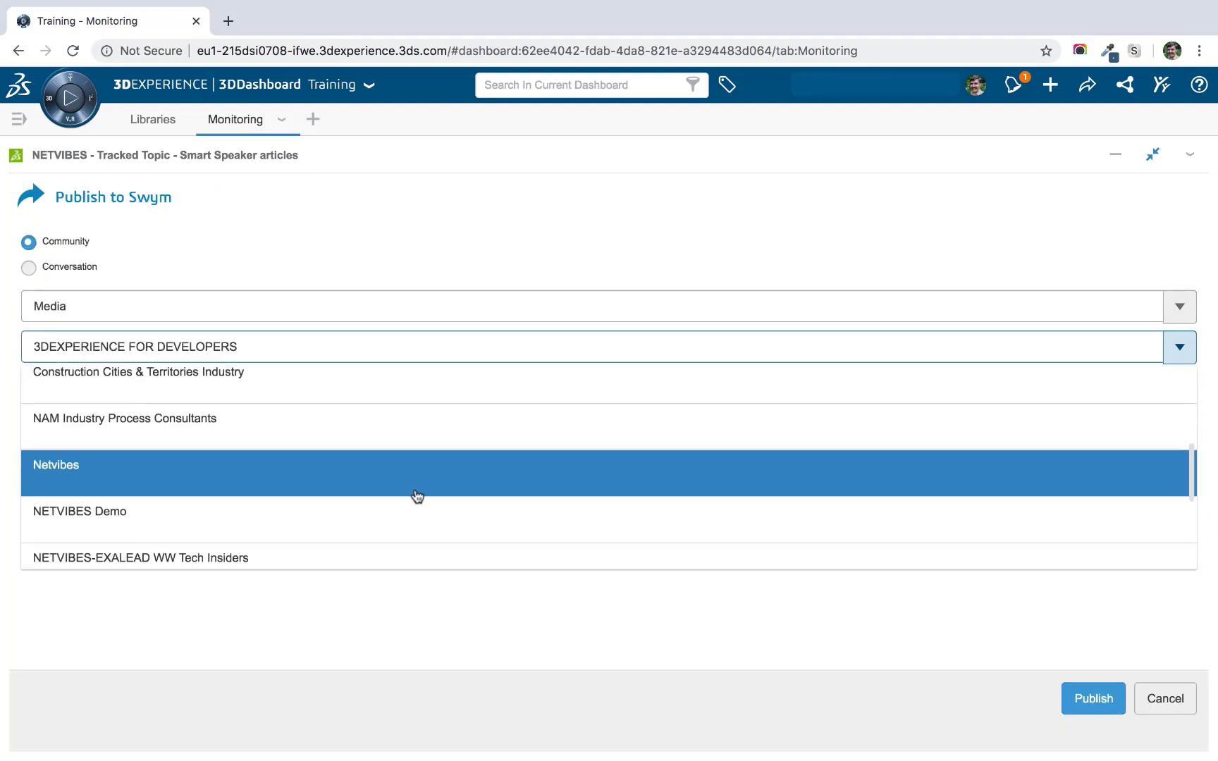
{"action": "left_click", "coordinate": [416, 512]}
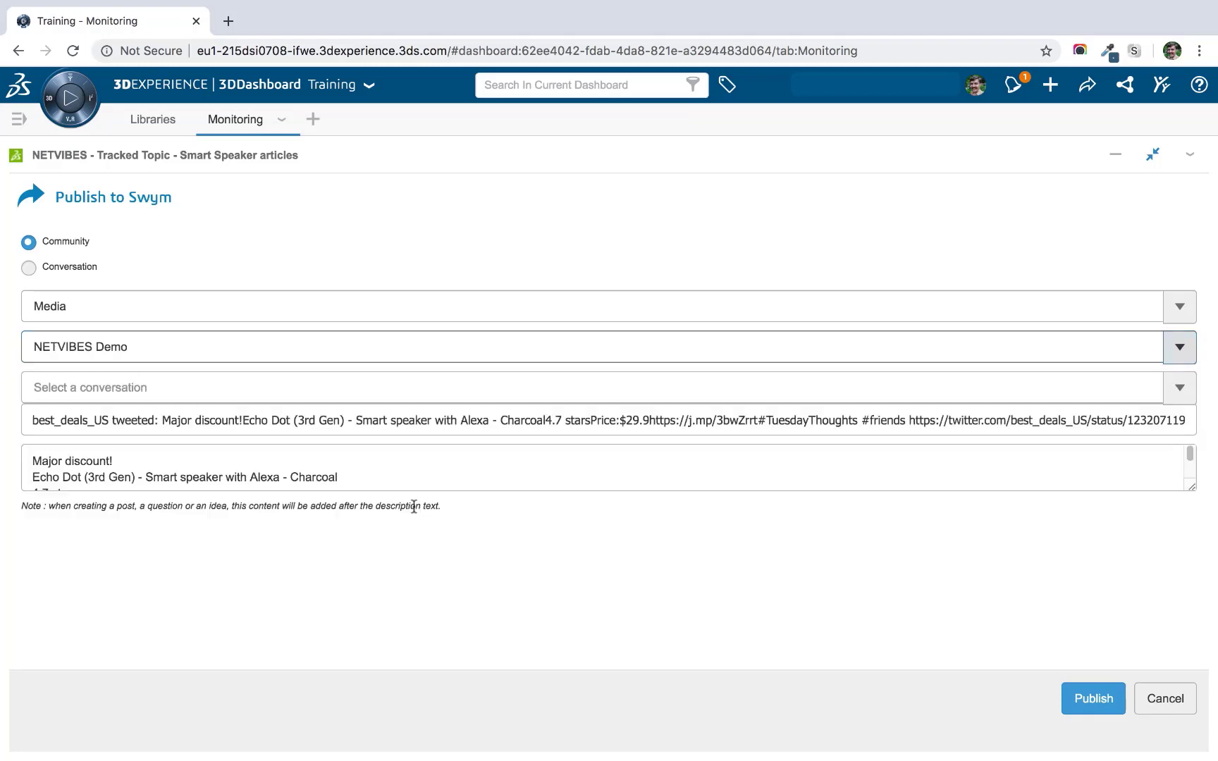
Step: Trim the title to the deal text ending at $29.9 and clear the description
{"action": "left_click", "coordinate": [523, 417]}
{"action": "left_click", "coordinate": [523, 417]}
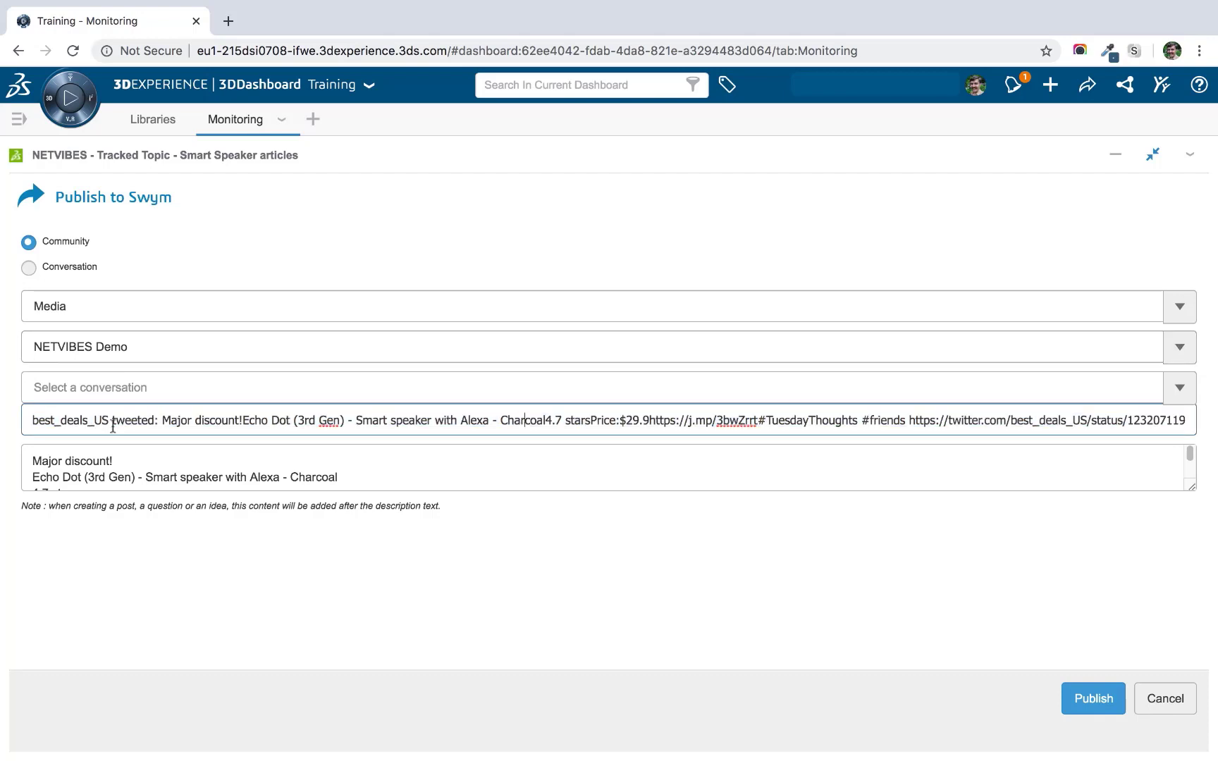
{"action": "left_click_drag", "start_coordinate": [162, 420], "coordinate": [2, 419]}
{"action": "key", "text": "BackSpace"}
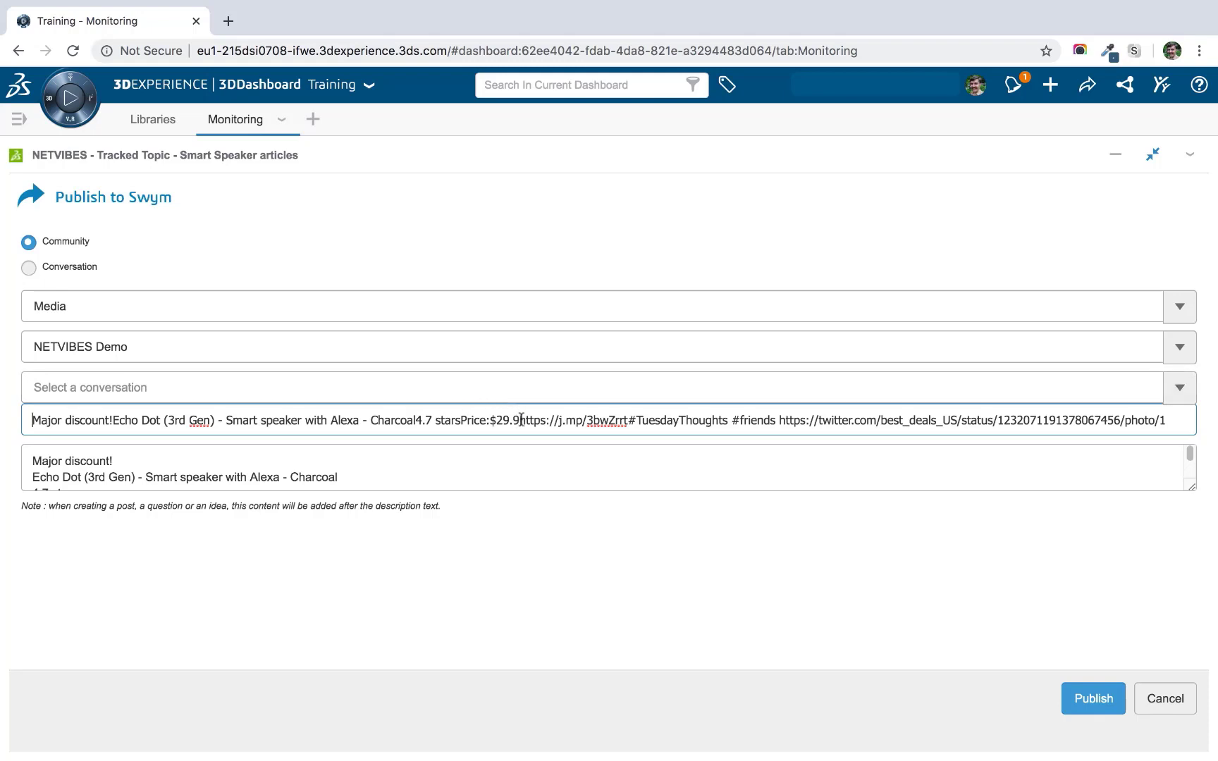
{"action": "left_click_drag", "start_coordinate": [519, 420], "coordinate": [1214, 438]}
{"action": "key", "text": "BackSpace"}
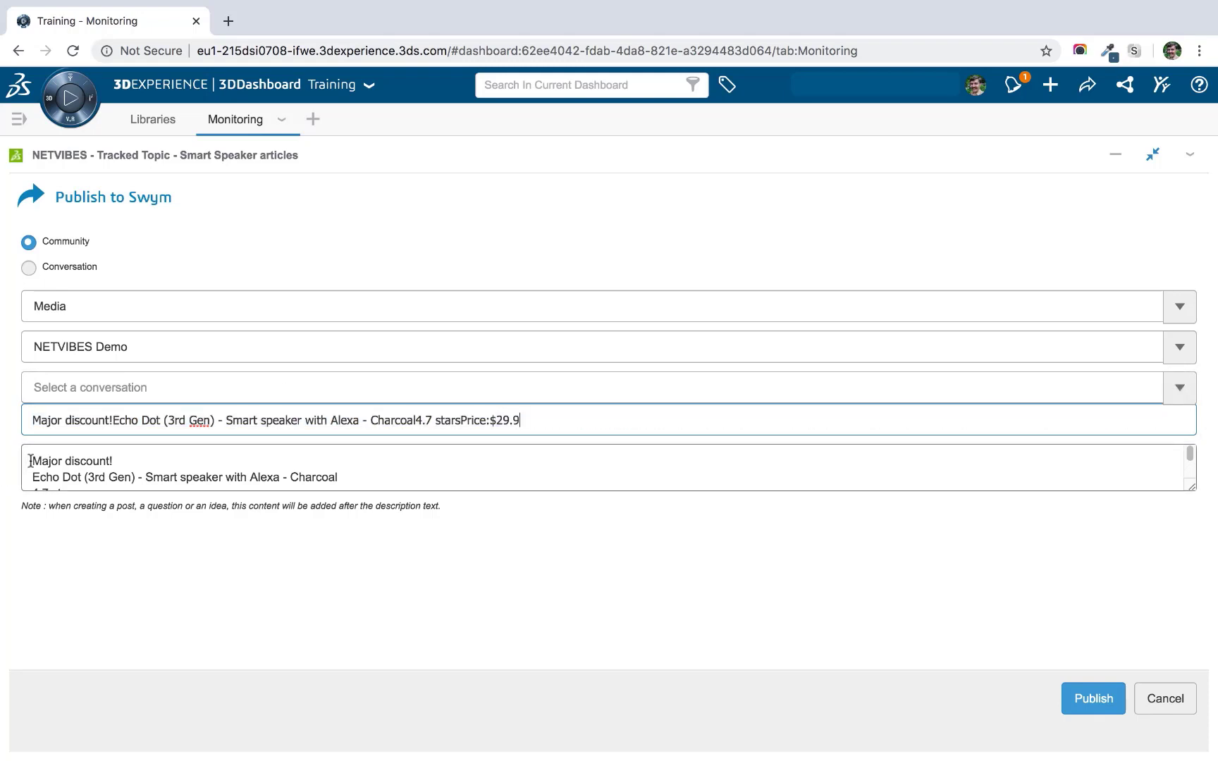
{"action": "left_click_drag", "start_coordinate": [32, 460], "coordinate": [476, 523]}
{"action": "key", "text": "BackSpace"}
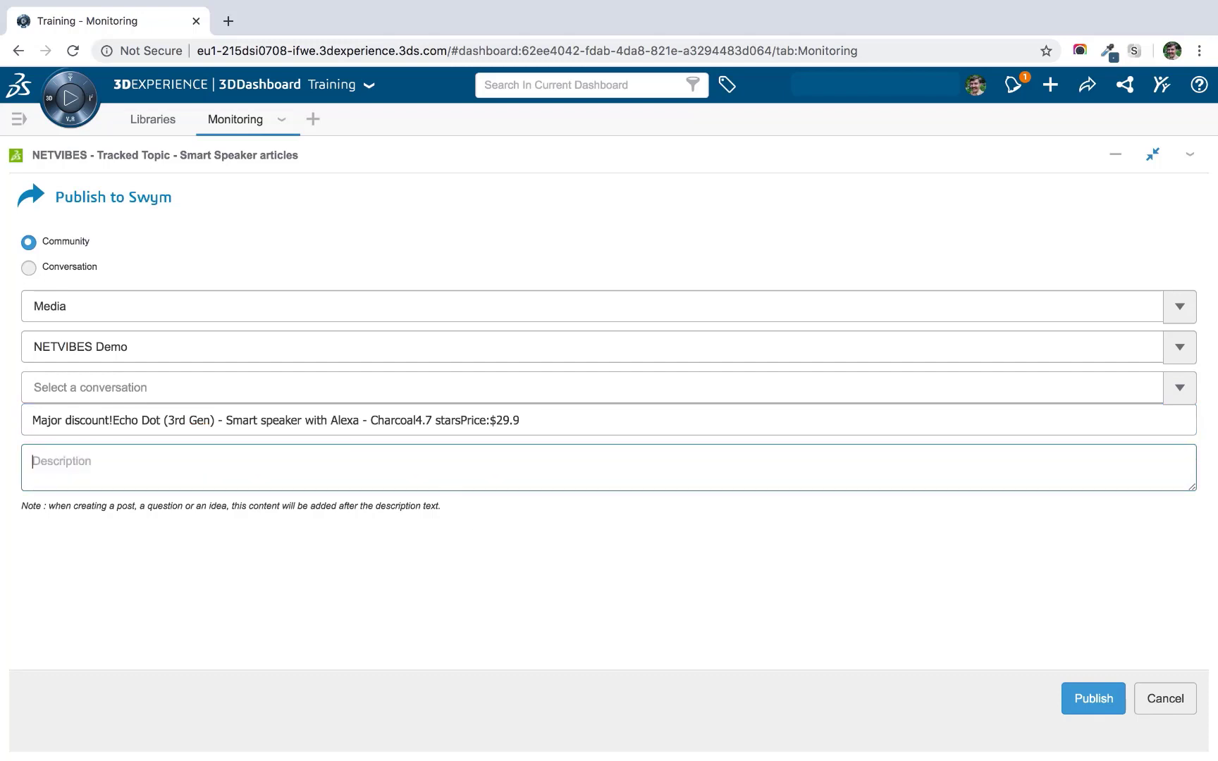
Step: Set the description to 'Do we need to target $30?' and publish the post to NETVIBES Demo
{"action": "type", "text": "Do we need to target"}
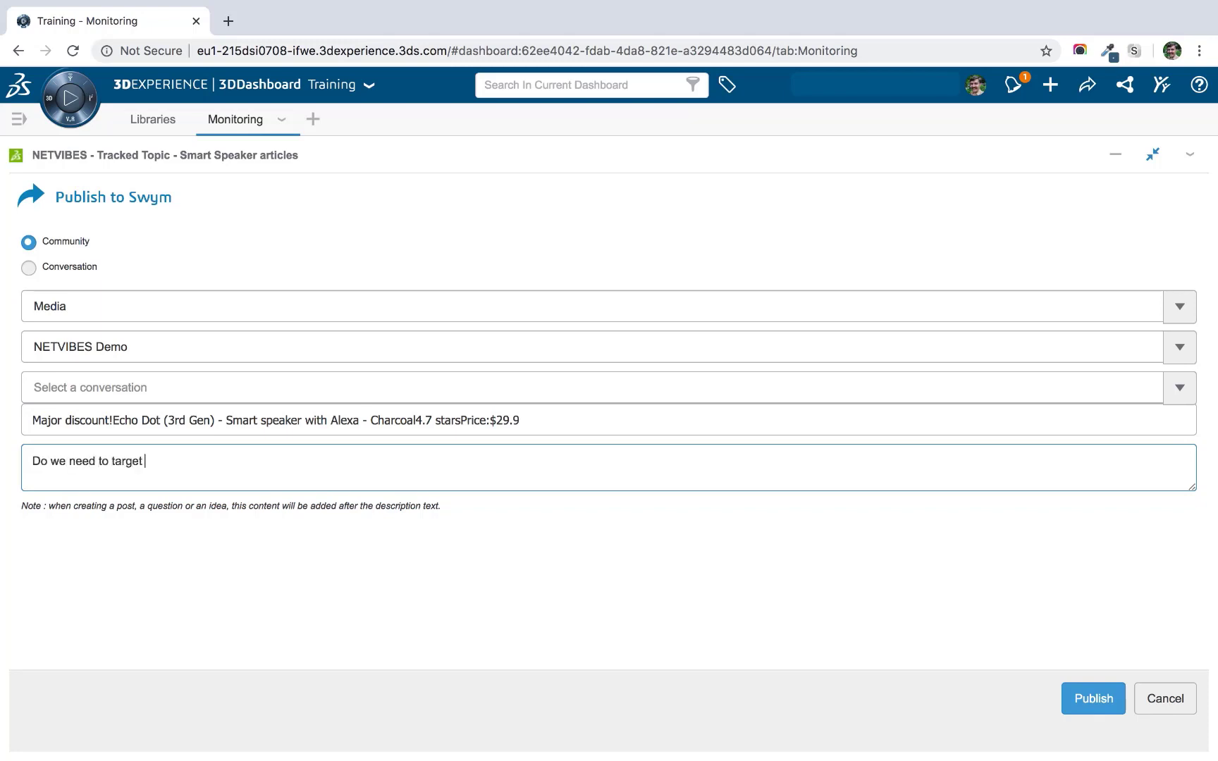
{"action": "type", "text": " $30?"}
{"action": "left_click", "coordinate": [1103, 704]}
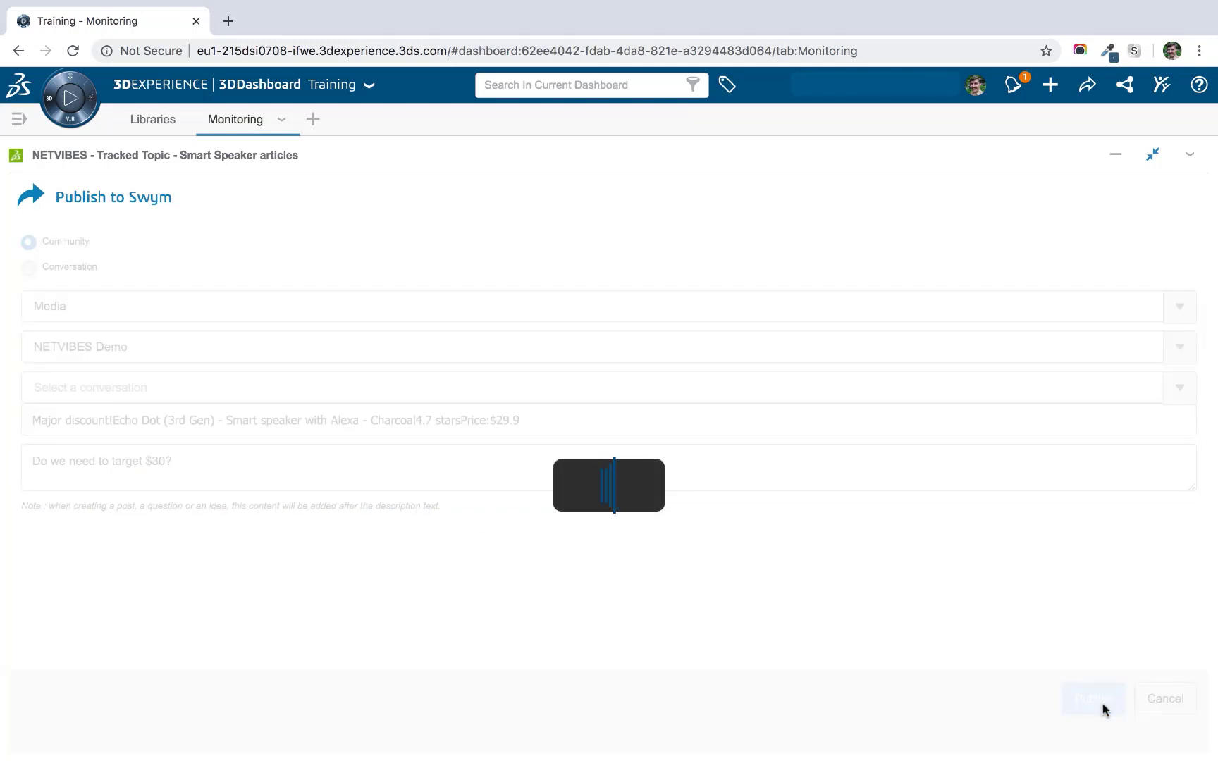